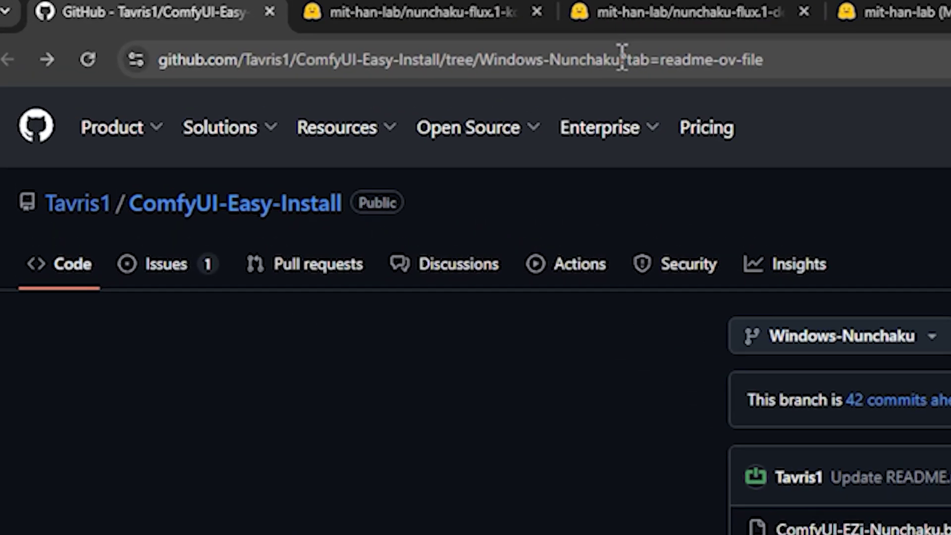
drag(211, 31, 192, 31)
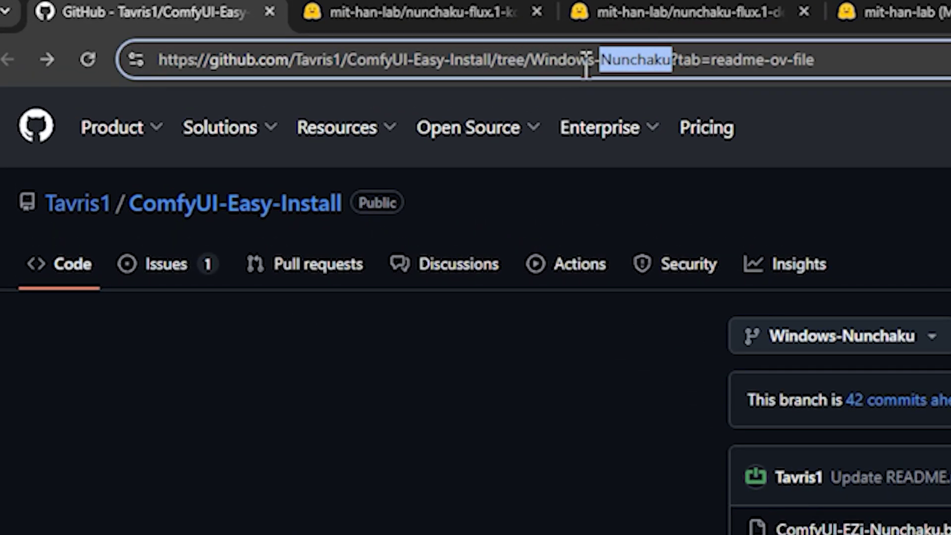
drag(856, 59, 607, 57)
mouse_move(600, 127)
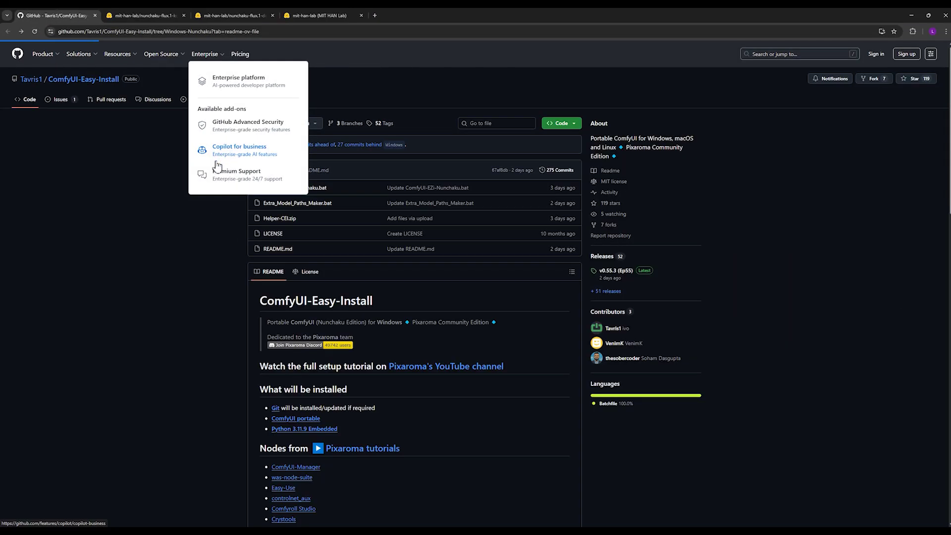
click(216, 163)
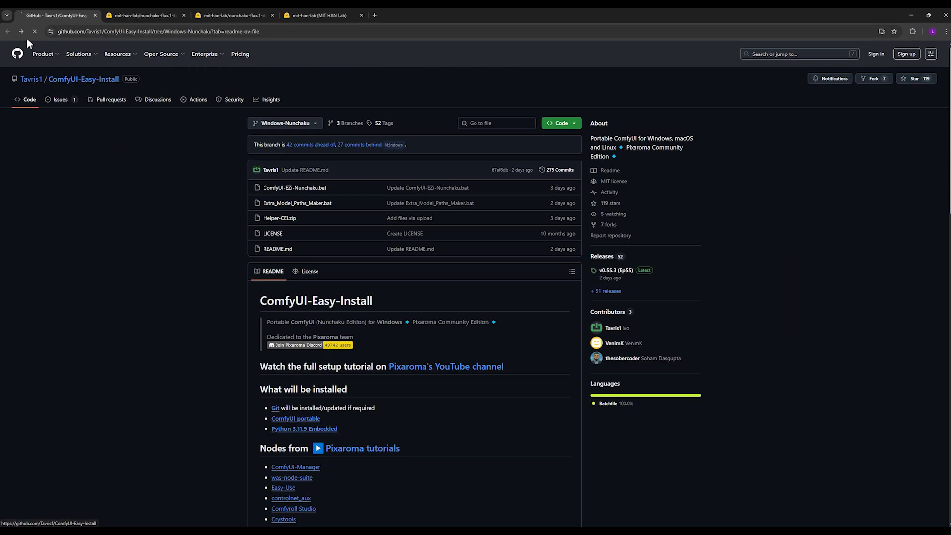
click(8, 32)
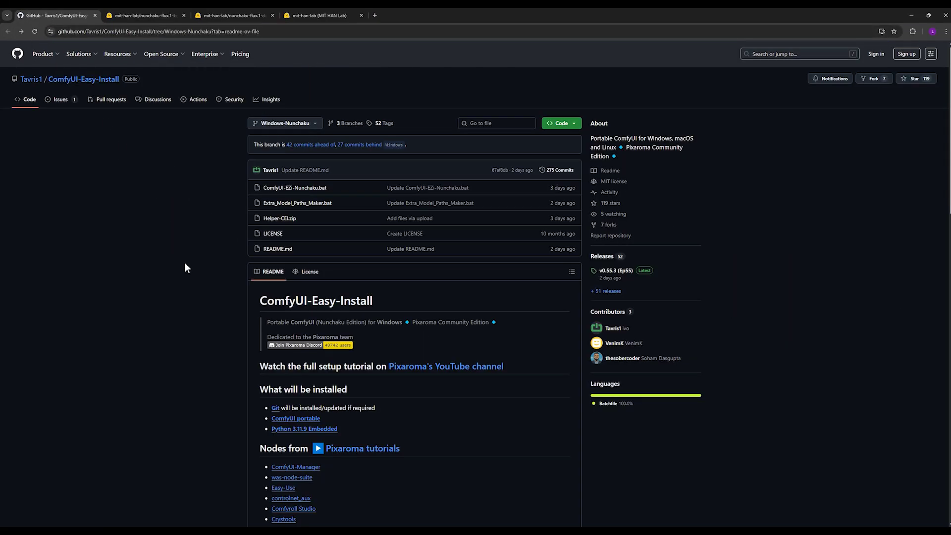
scroll(591, 319, down, 2)
scroll(591, 321, up, 2)
scroll(591, 321, down, 10)
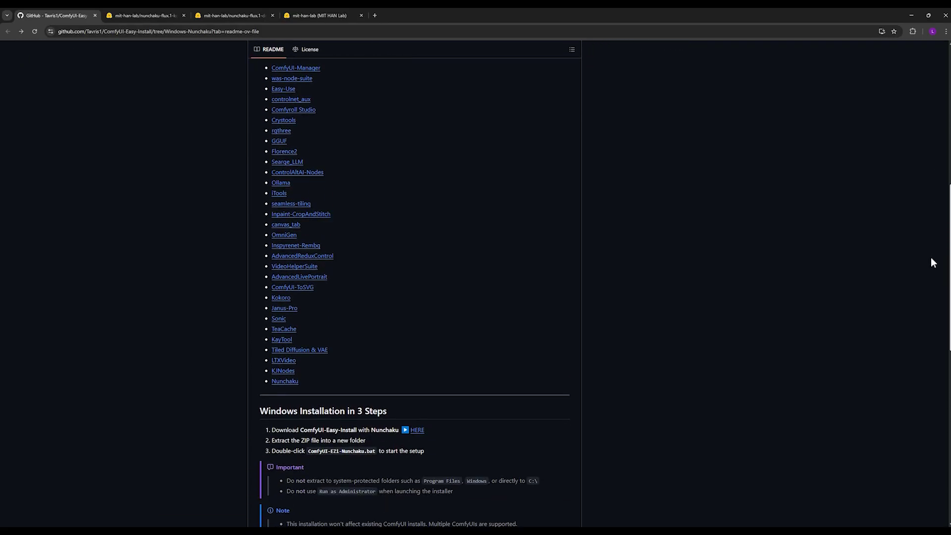
scroll(923, 294, up, 10)
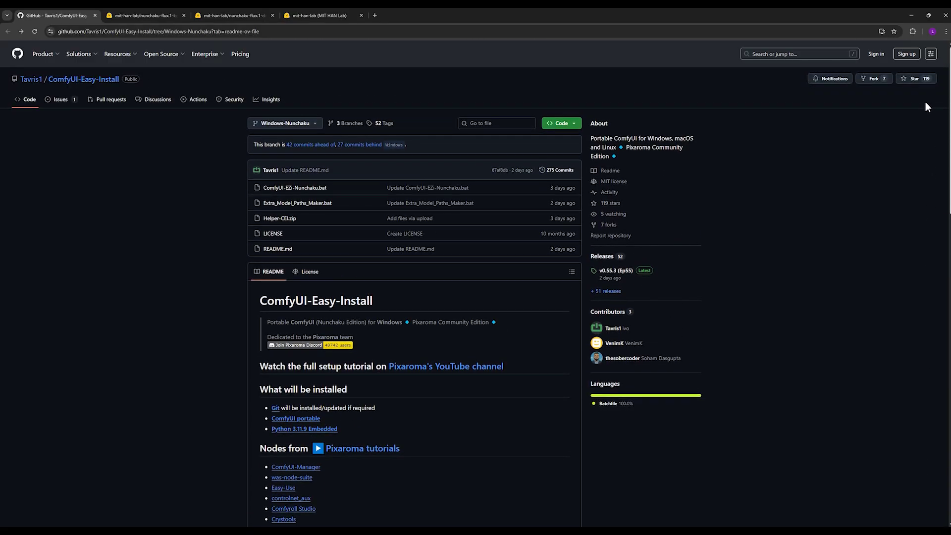
scroll(924, 120, down, 8)
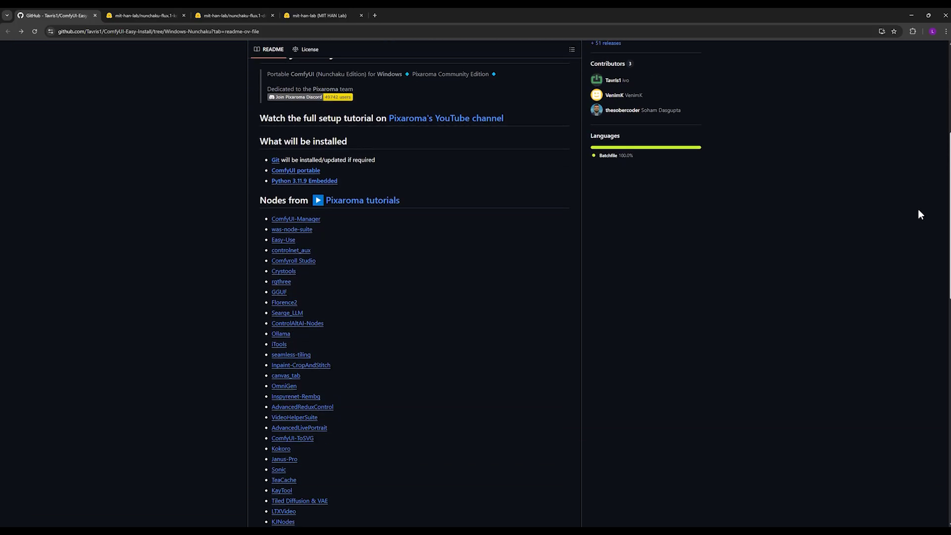
scroll(914, 250, down, 5)
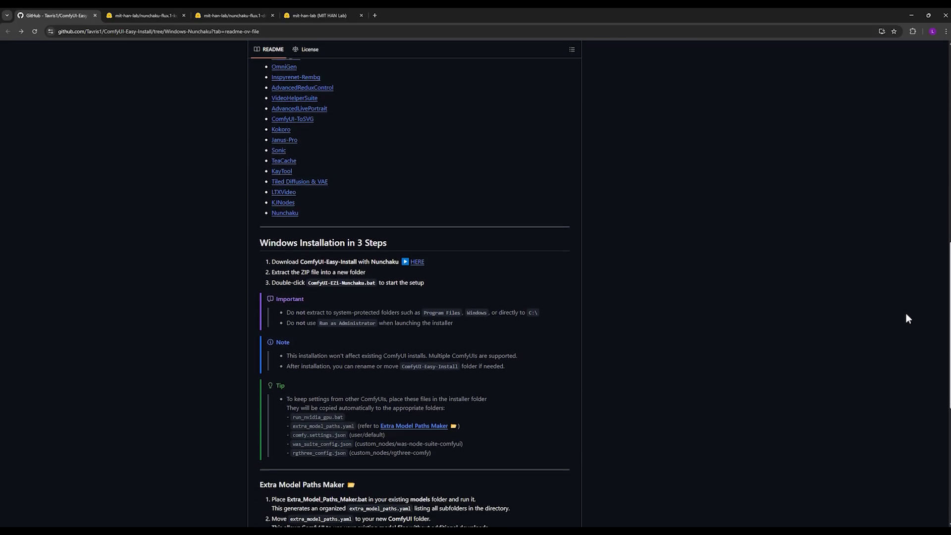
scroll(906, 322, down, 6)
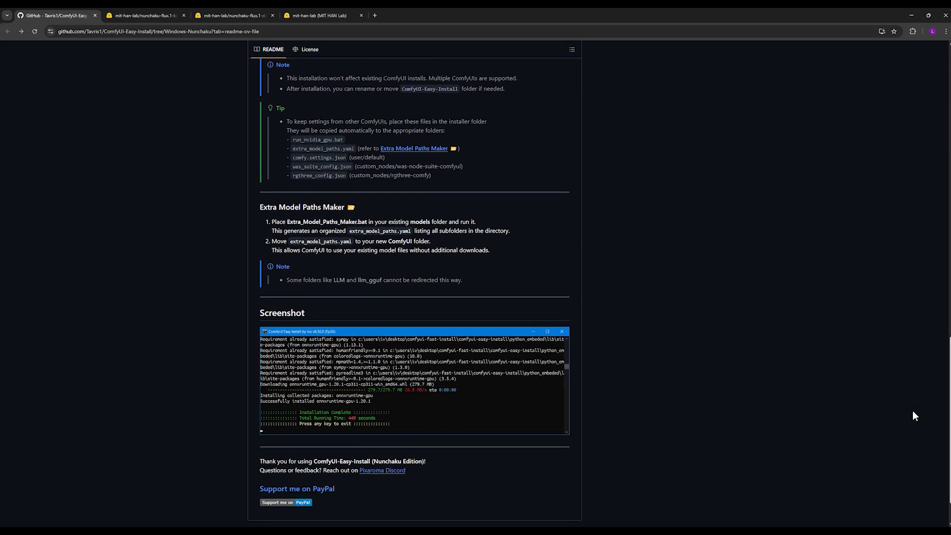
scroll(915, 433, up, 20)
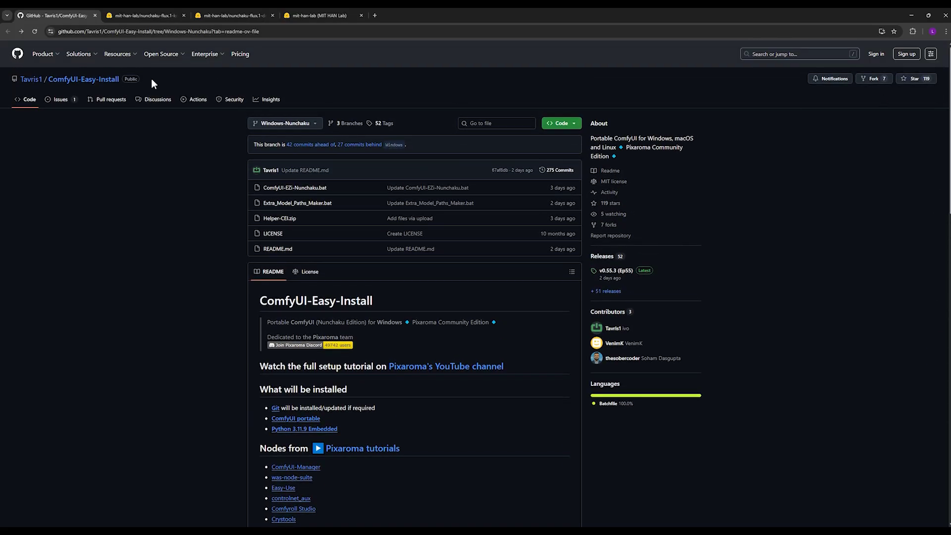
drag(158, 80, 19, 79)
click(289, 88)
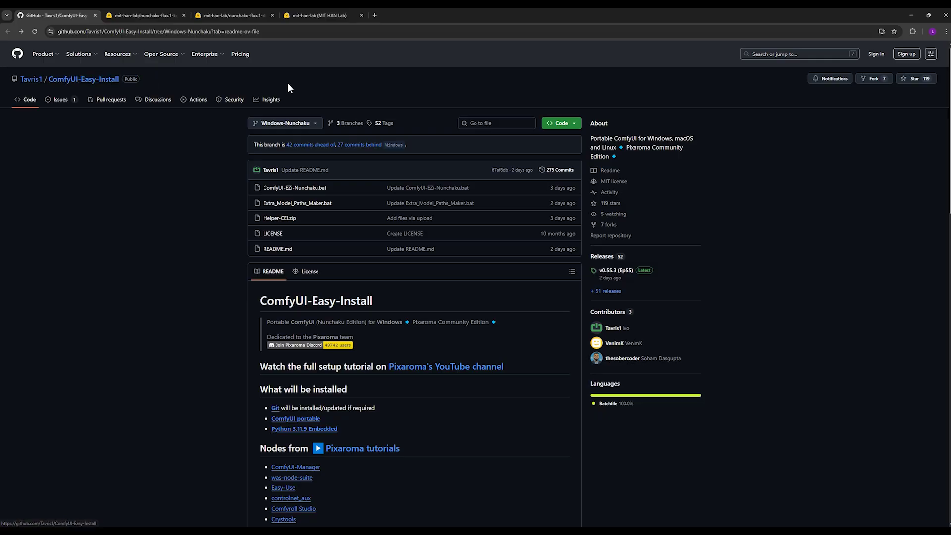
scroll(376, 309, down, 3)
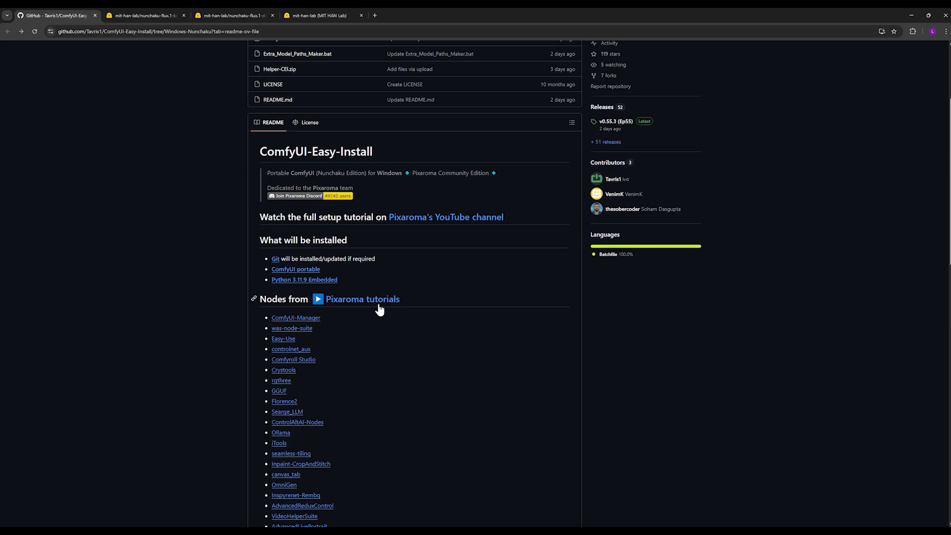
scroll(380, 308, down, 7)
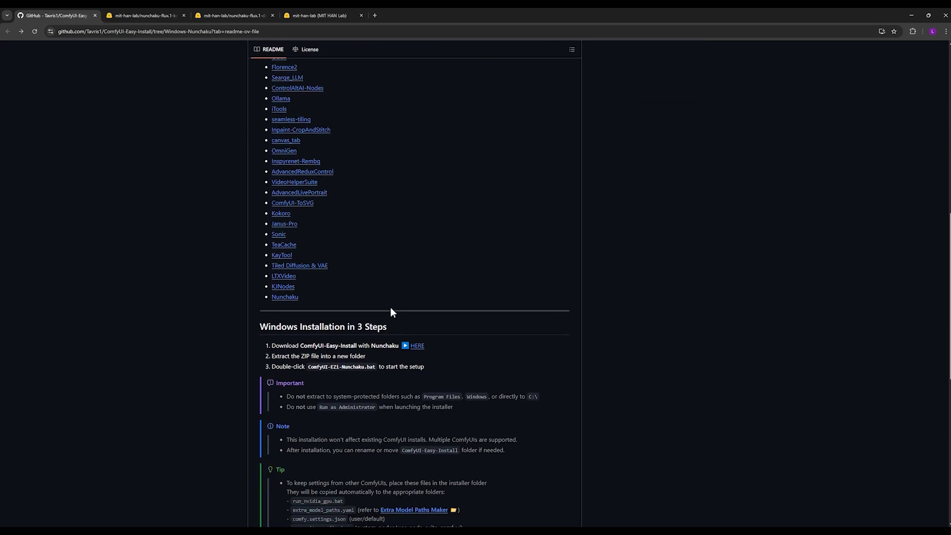
scroll(391, 309, down, 4)
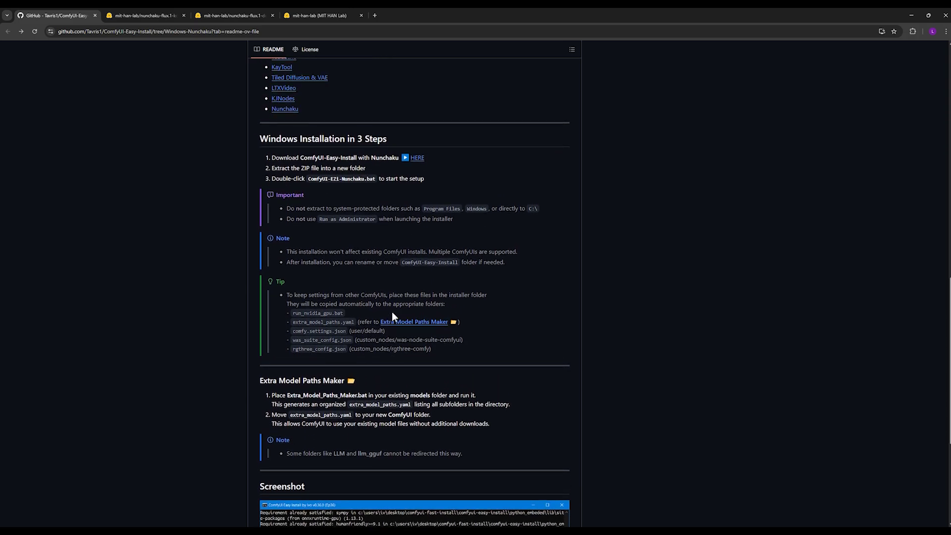
scroll(391, 313, up, 2)
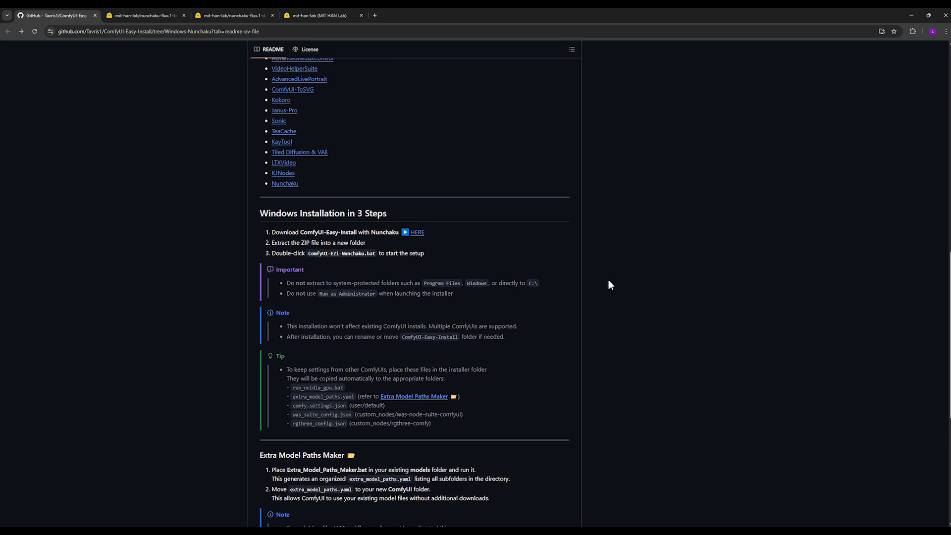
scroll(601, 297, up, 1)
scroll(510, 302, up, 1)
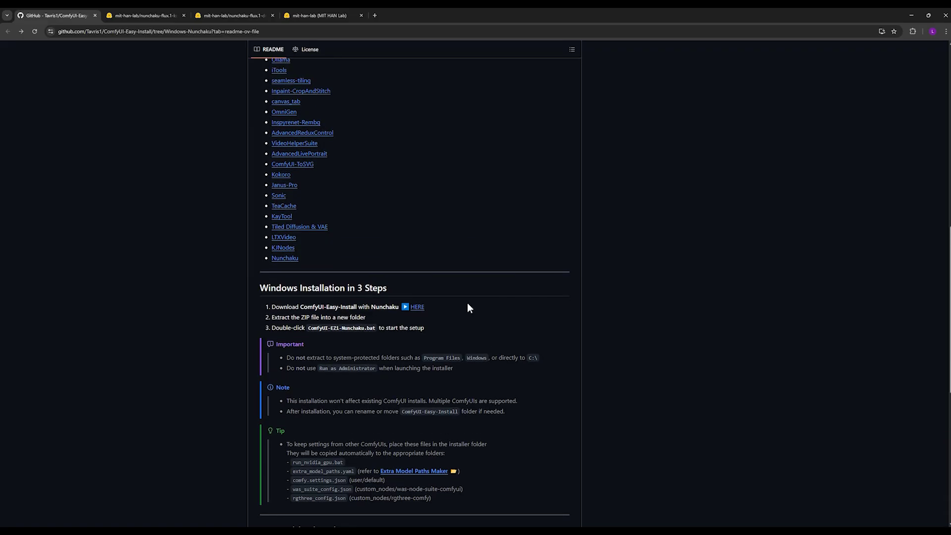
scroll(357, 184, up, 3)
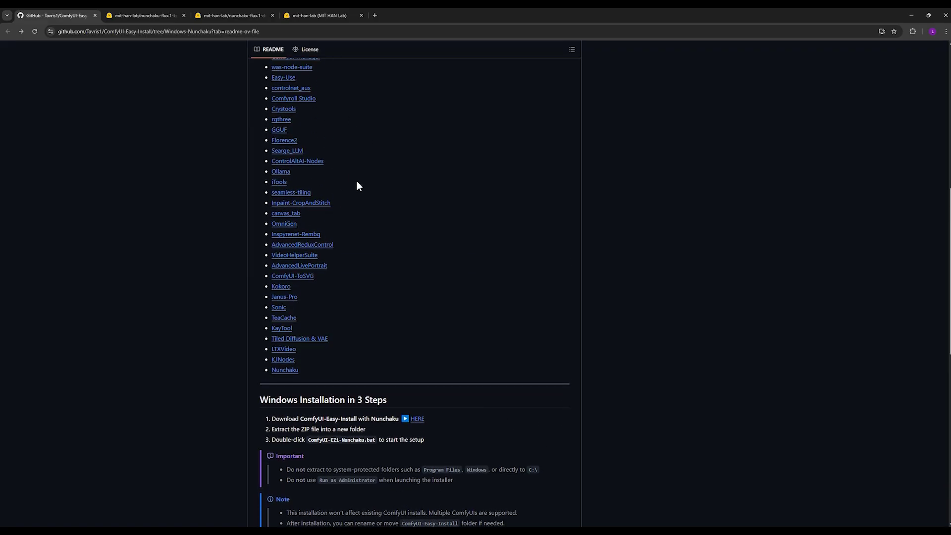
scroll(364, 189, down, 3)
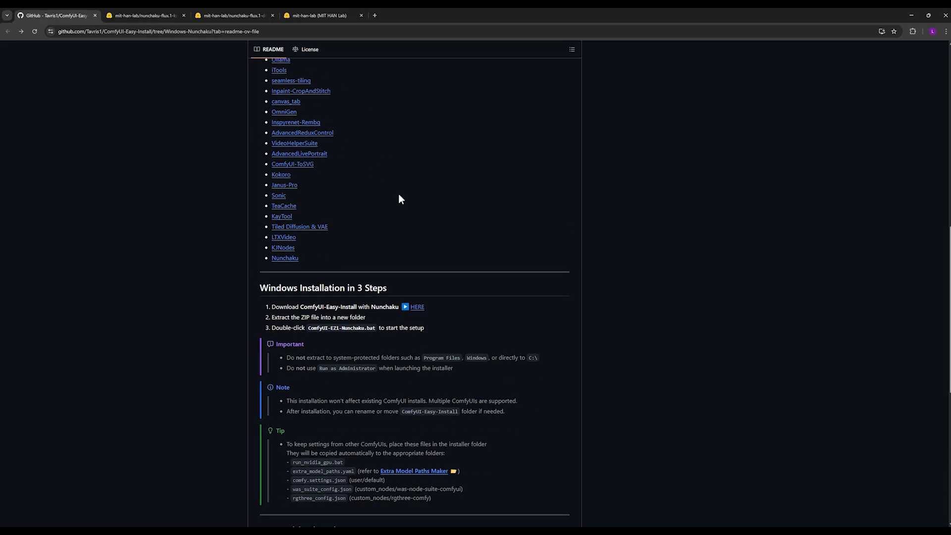
Step: Select all eight items of the old ComfyUI_windows_portable install beside the empty New folder window
click(386, 511)
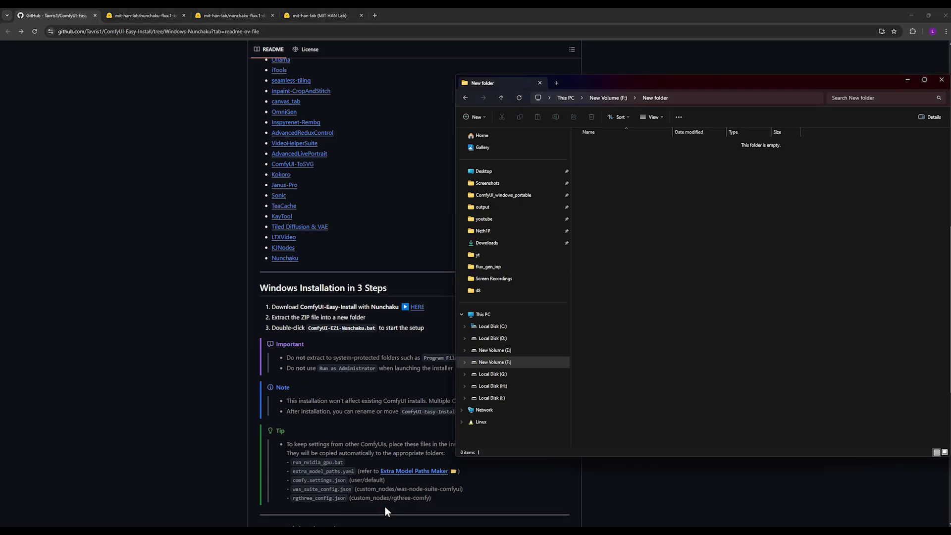
click(430, 514)
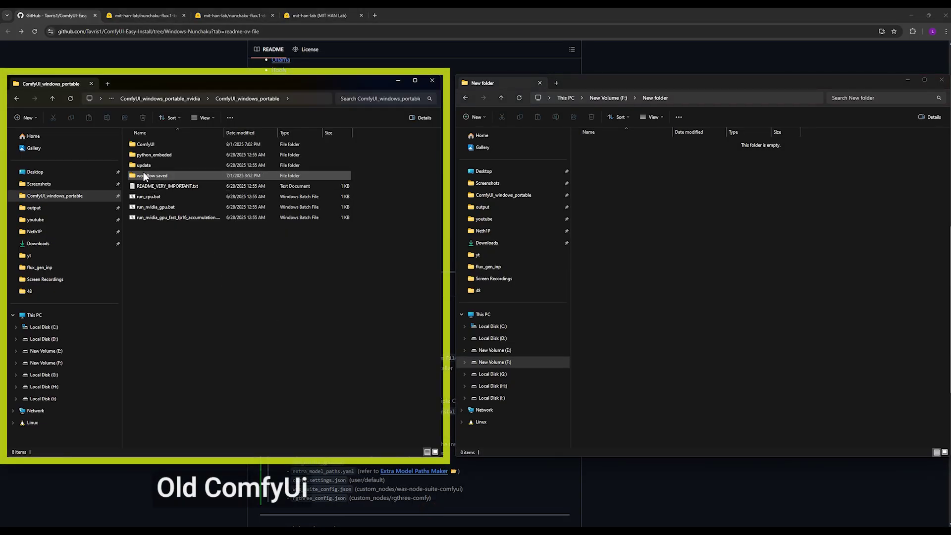
drag(209, 271, 223, 293)
click(678, 224)
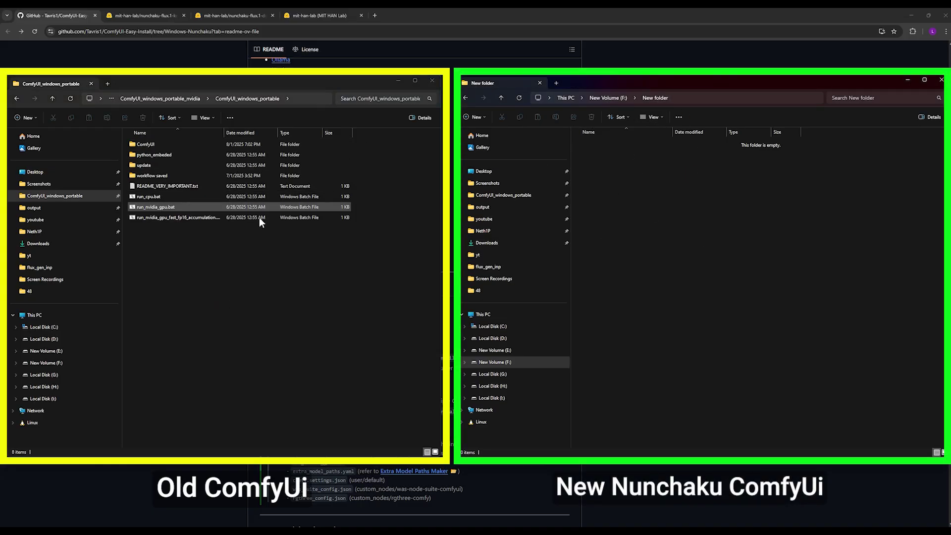
drag(273, 277, 148, 133)
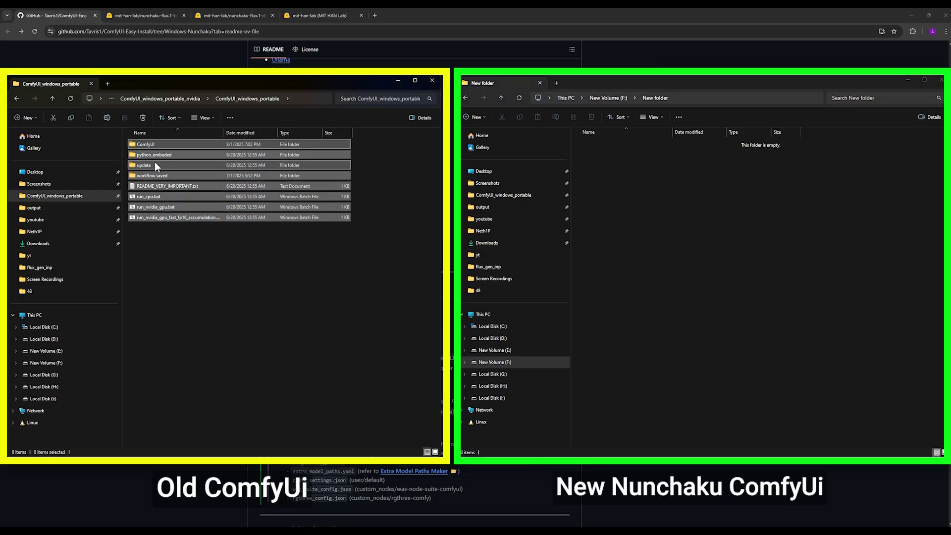
click(628, 84)
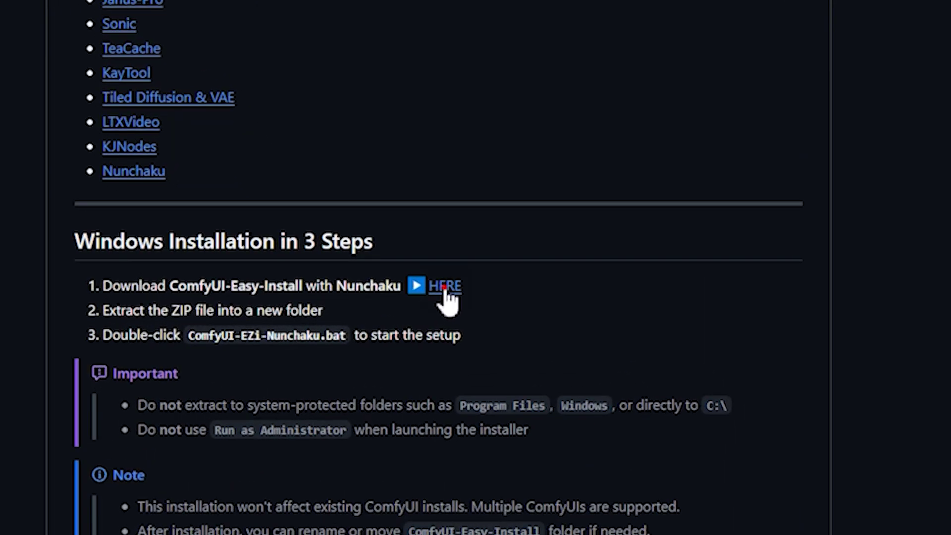
Step: Download ComfyUI-Nunchaku.zip from the README link with IDM and show it in Downloads\Compressed
click(444, 288)
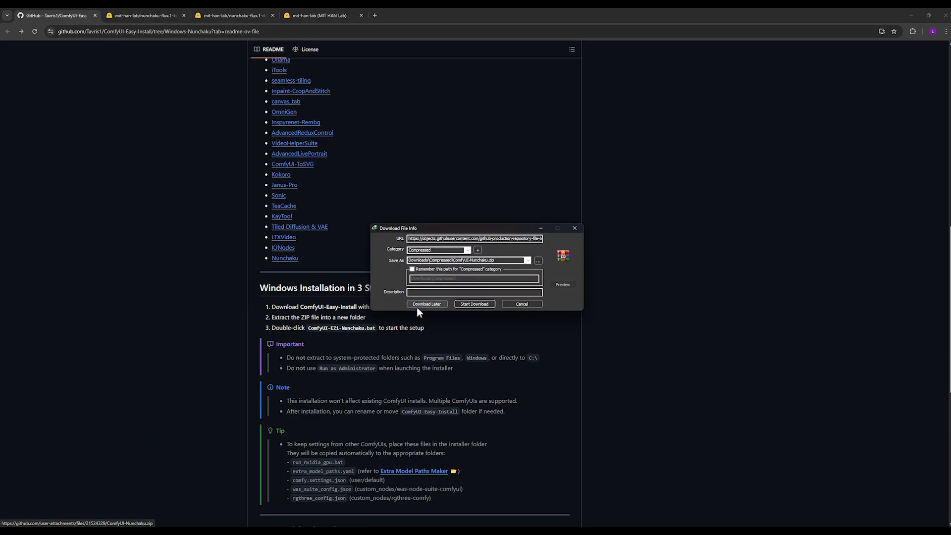
click(464, 305)
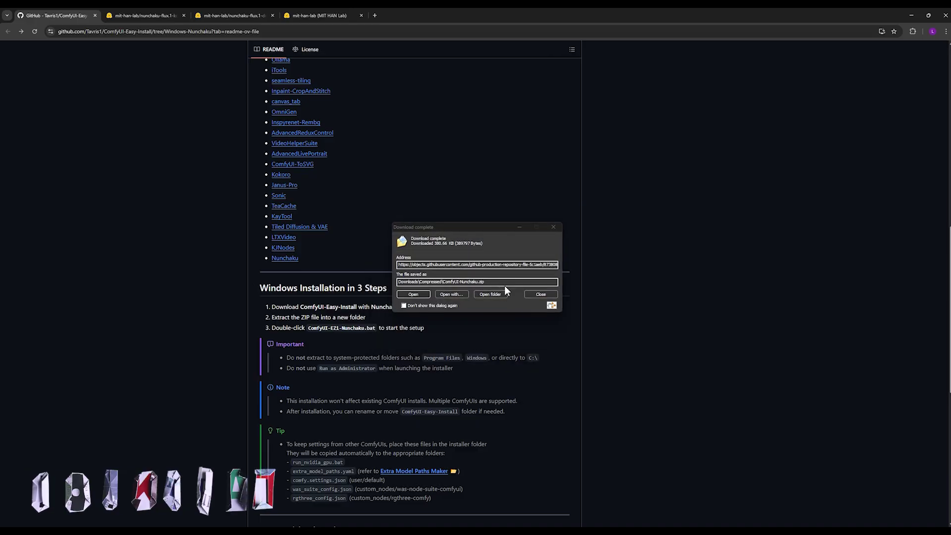
click(500, 292)
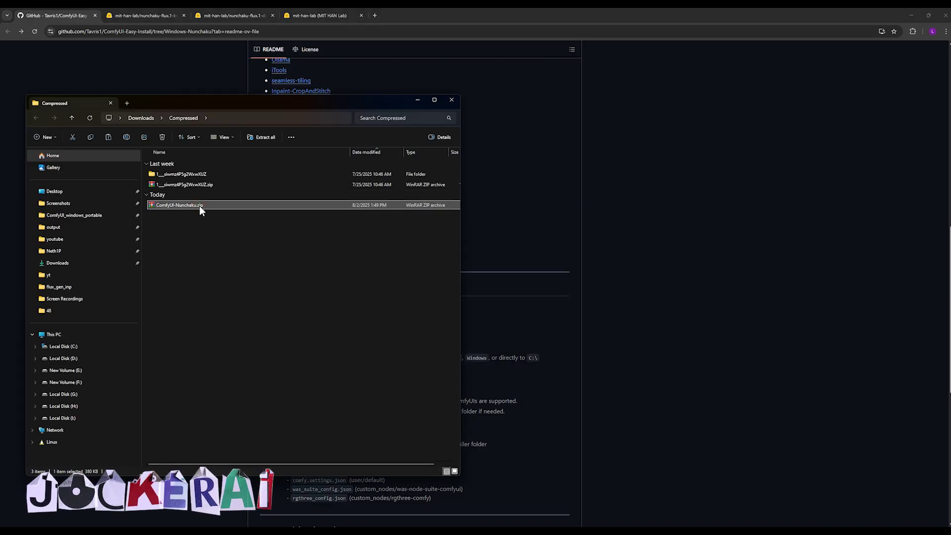
Step: Paste ComfyUI-Nunchaku.zip into the empty New folder on New Volume (F:)
key(alt+Tab)
key(Tab)
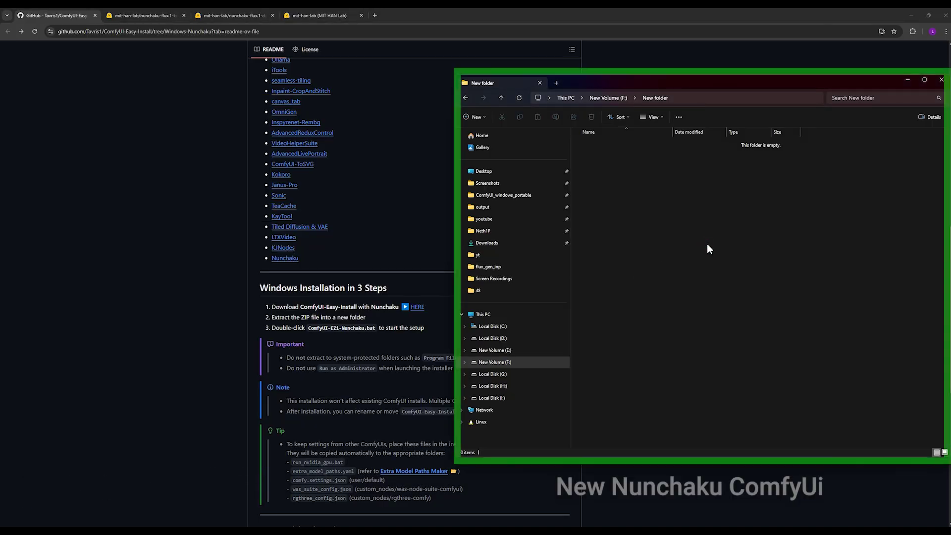
key(ctrl+v)
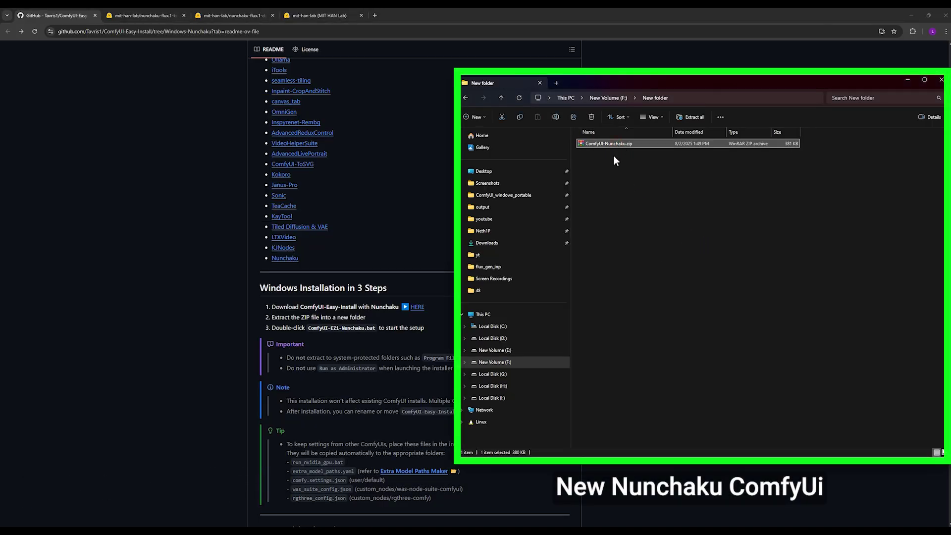
mouse_move(414, 523)
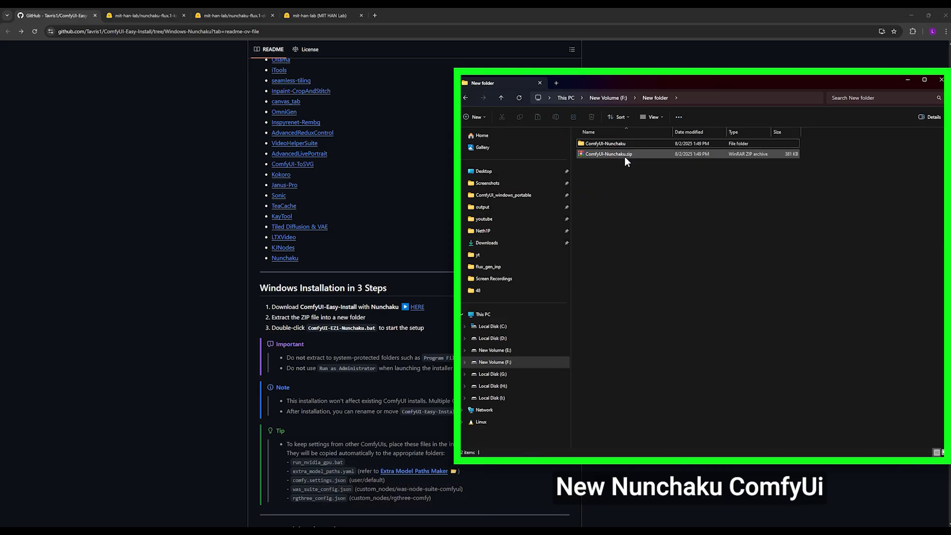
double_click(624, 147)
double_click(611, 144)
drag(698, 269, 620, 182)
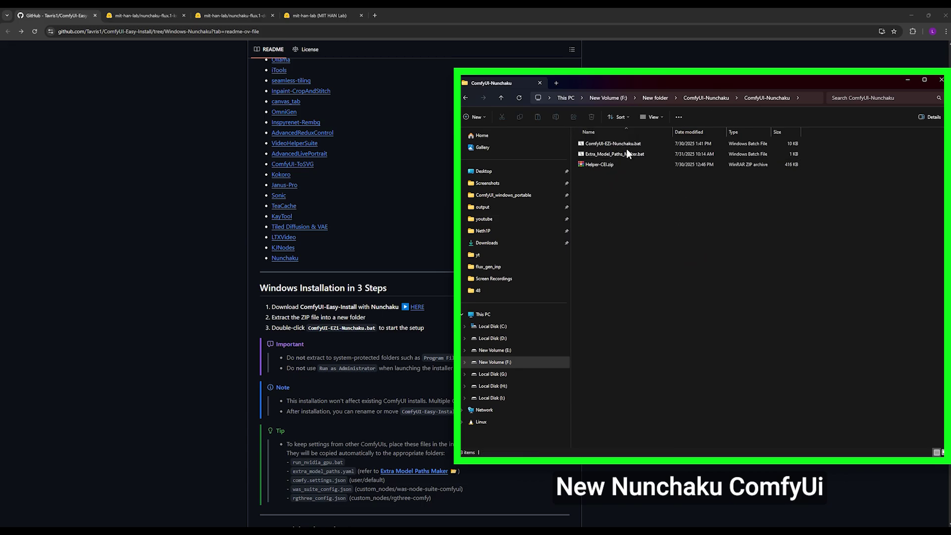
click(605, 145)
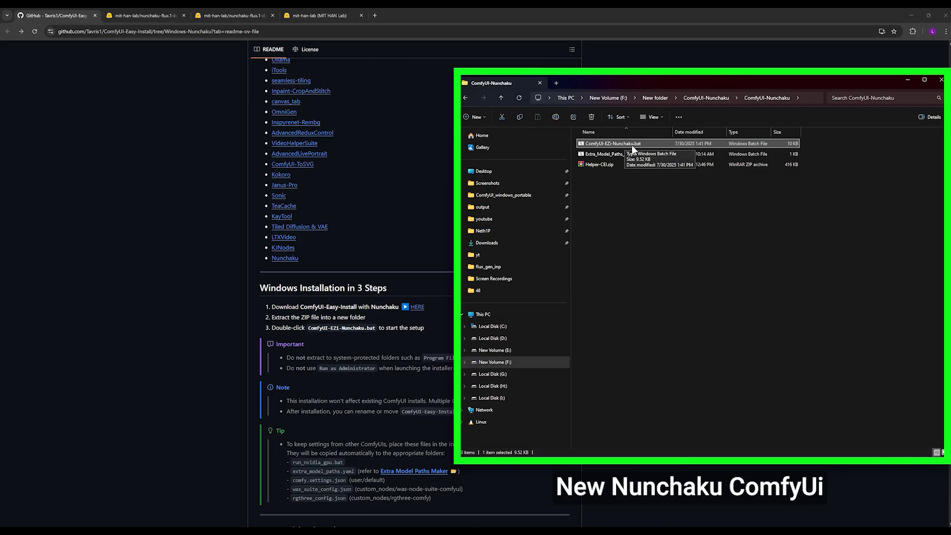
click(631, 145)
click(645, 144)
text(txt)
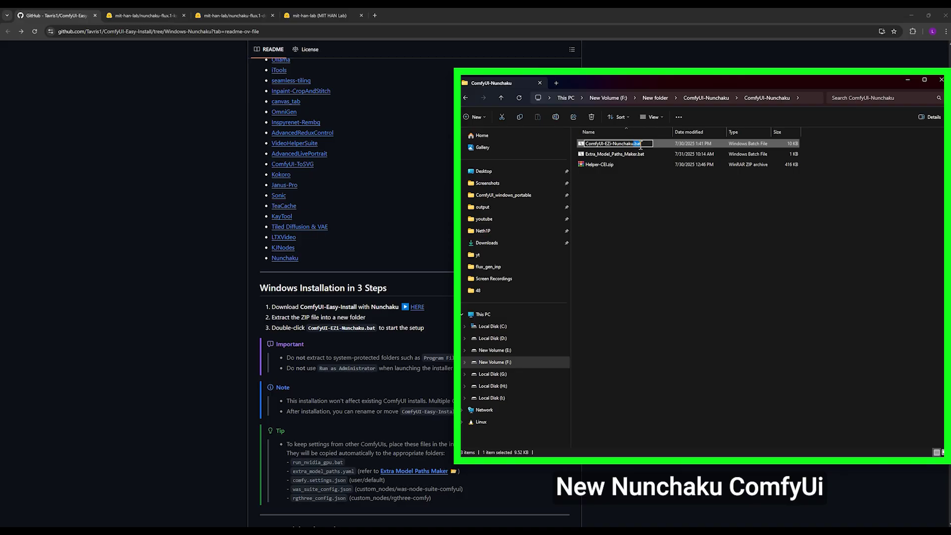
click(640, 184)
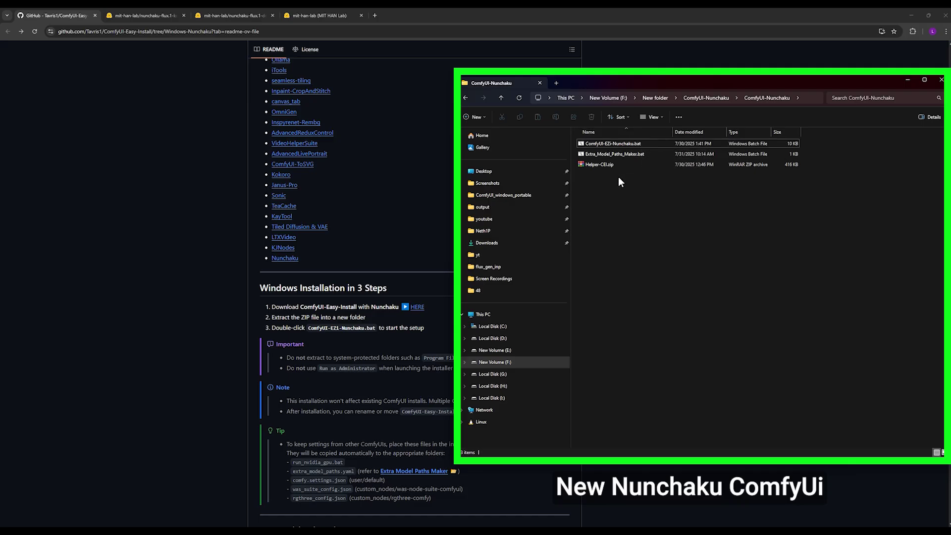
click(598, 143)
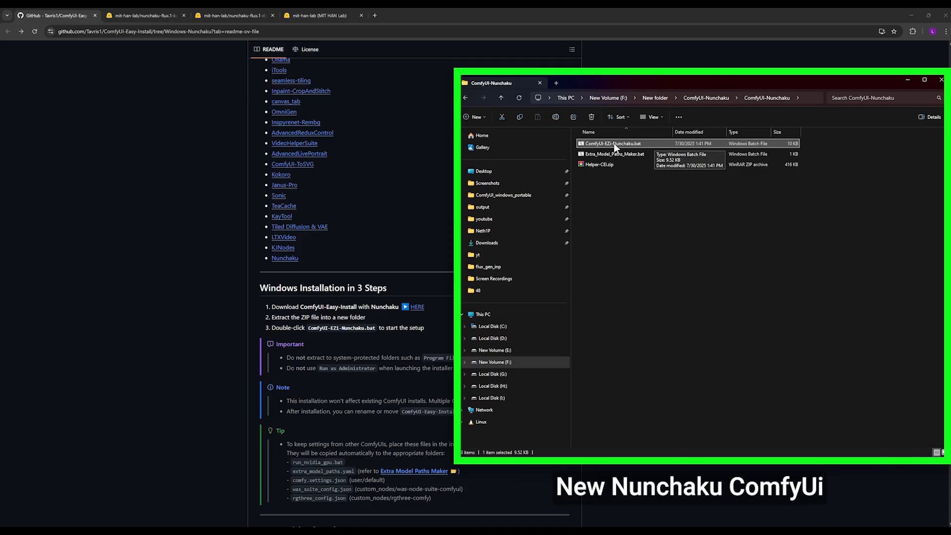
Step: Launch the ComfyUI-EZi-Nunchaku.bat installer in a Command Prompt console
right_click(655, 144)
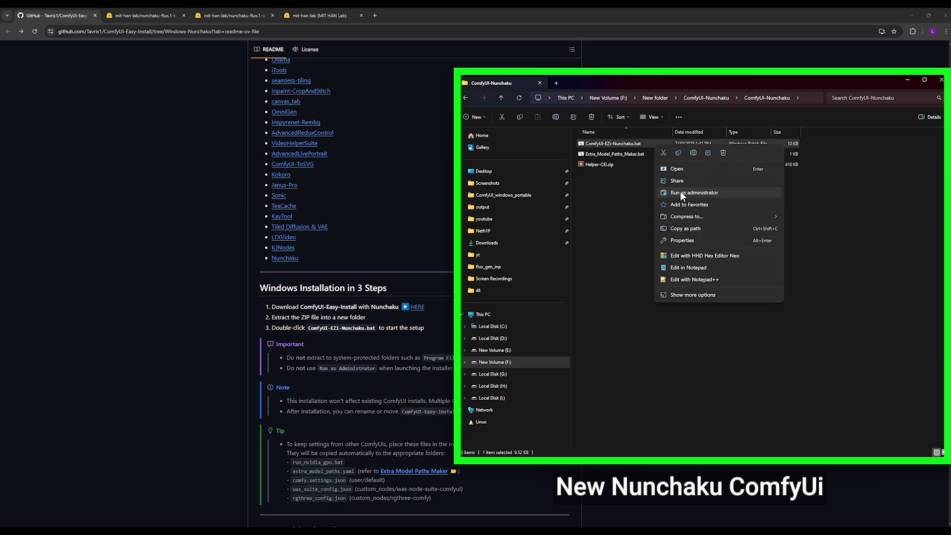
click(623, 182)
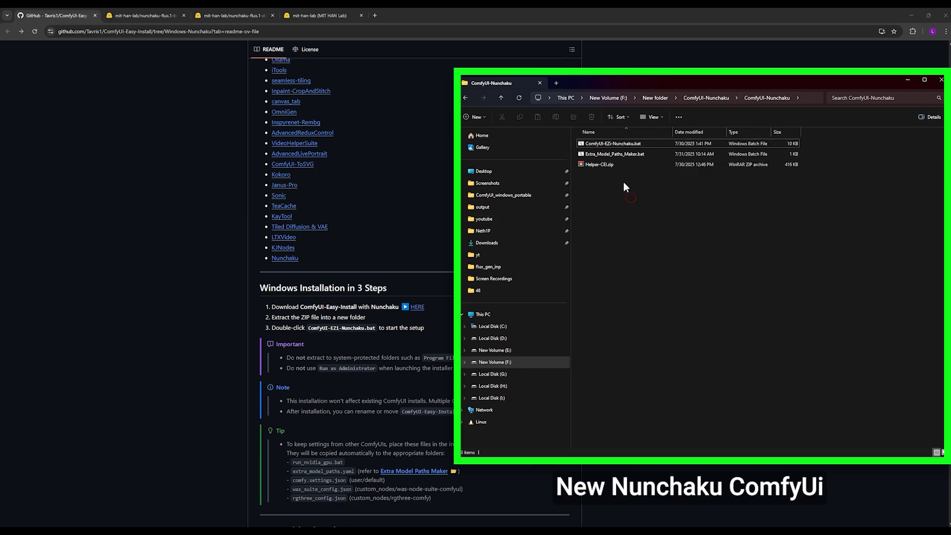
click(608, 145)
double_click(619, 148)
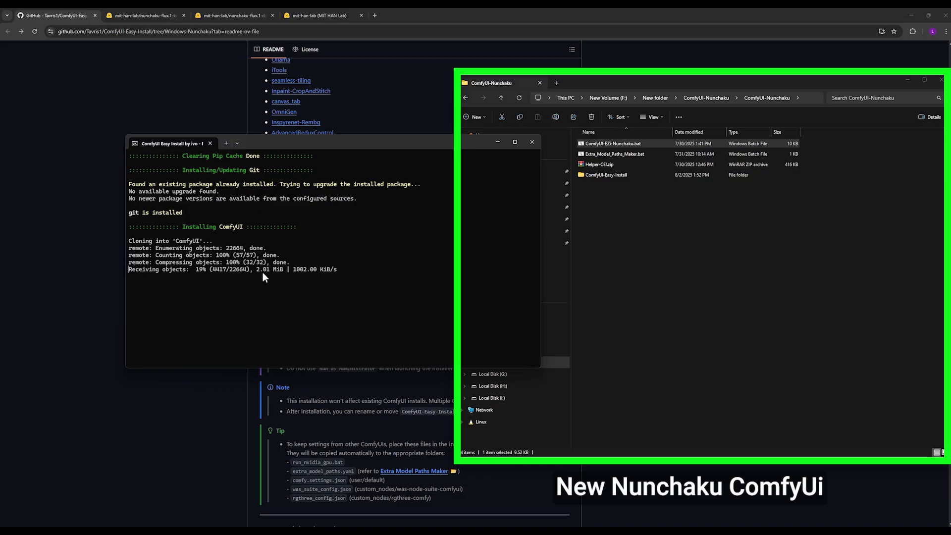
Step: Close the installer console and scroll the GitHub README down to its Screenshot section
click(532, 143)
click(113, 235)
scroll(218, 386, down, 8)
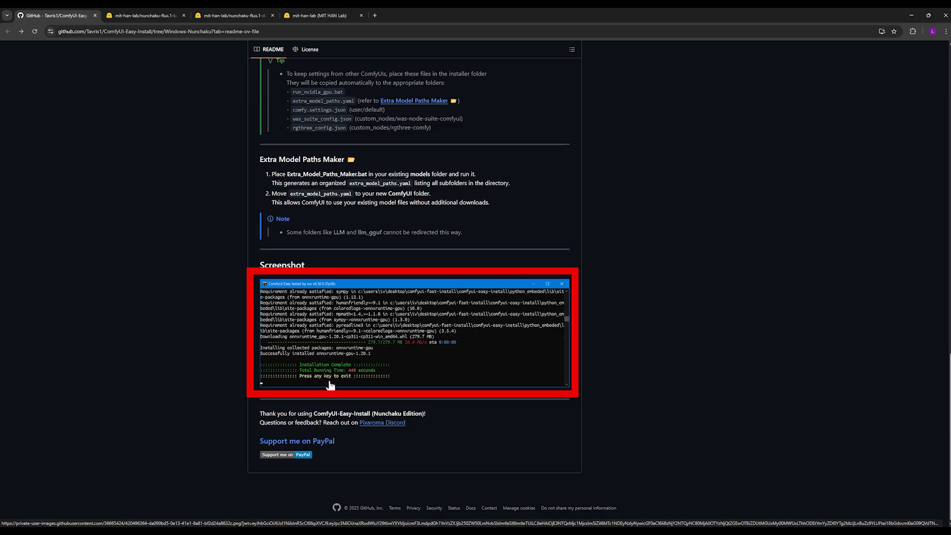
click(402, 524)
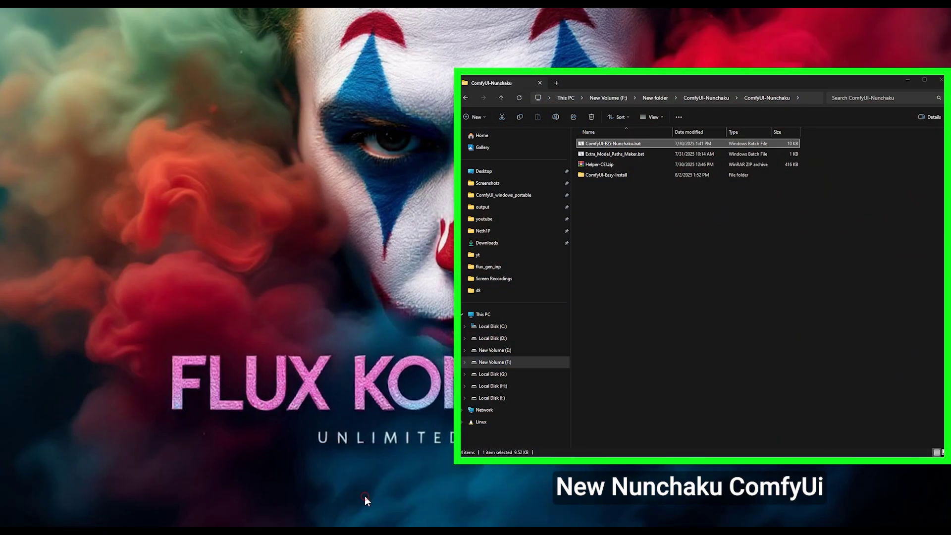
Step: Go up to New Volume (F:) and into ComfyUi Nunchaco > ComfyUI-Nunchaku > ComfyUI-Easy-Install
click(365, 496)
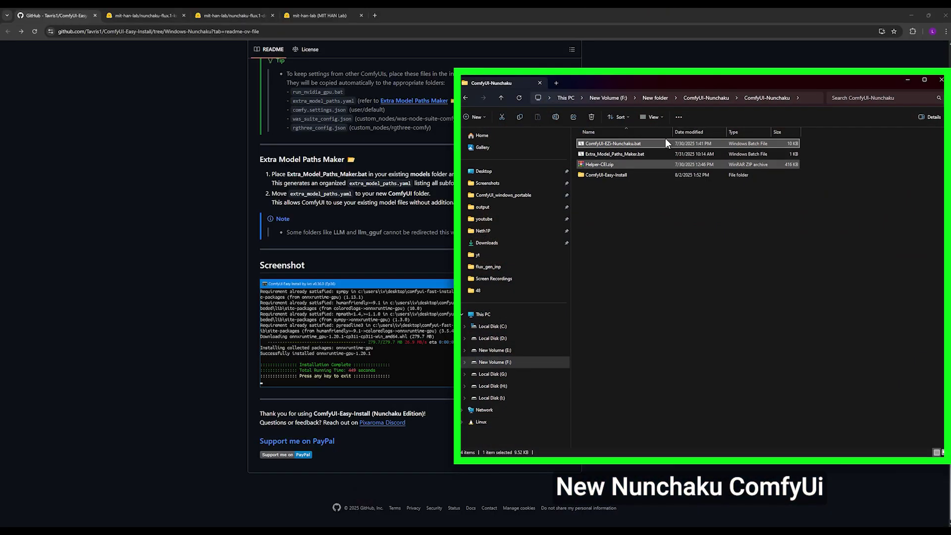
click(699, 98)
click(658, 97)
click(616, 98)
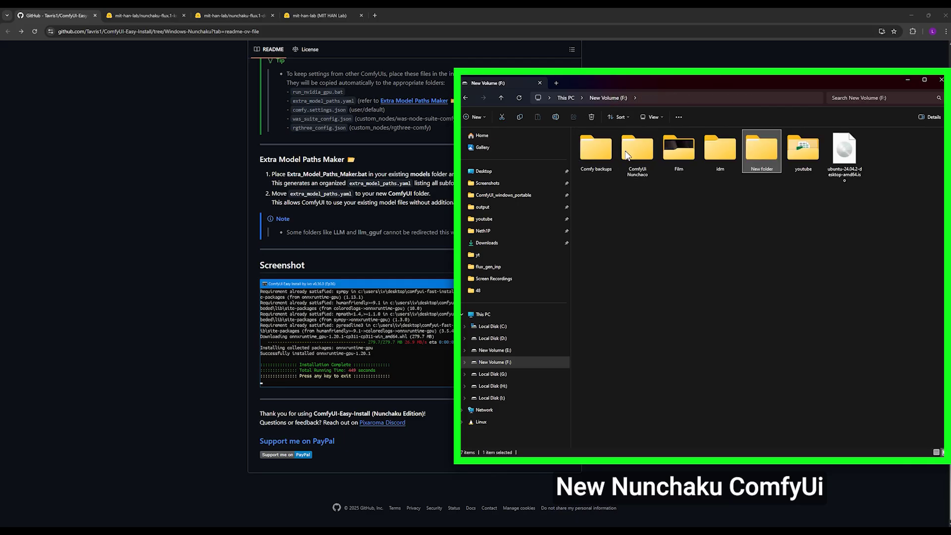
double_click(629, 154)
double_click(614, 142)
double_click(608, 143)
double_click(619, 144)
Step: Highlight the freshly installed files and folders in ComfyUI-Easy-Install
drag(644, 245, 607, 148)
click(657, 255)
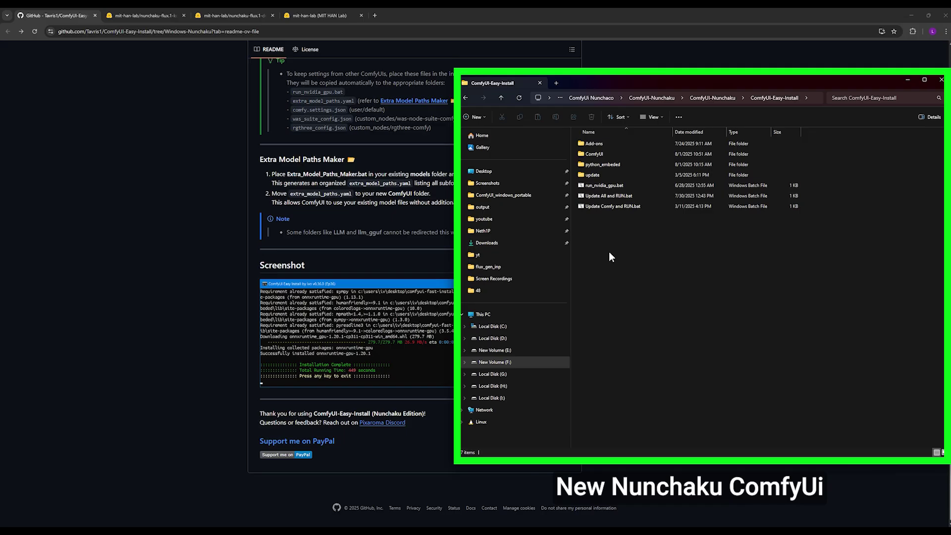
drag(644, 259, 620, 268)
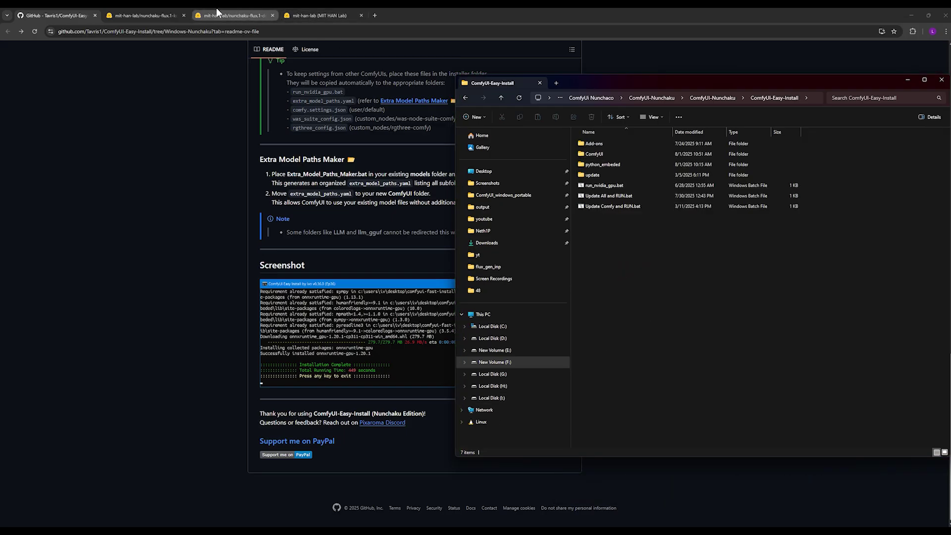
Step: Compare the nunchaku-flux.1-dev and nunchaku-flux.1-kontext-dev files pages, ending on kontext-dev
click(179, 14)
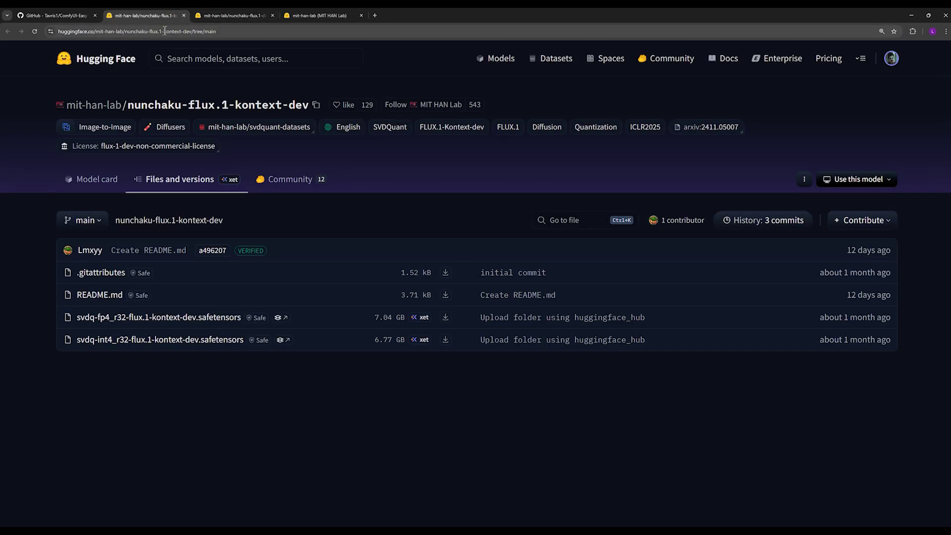
click(231, 15)
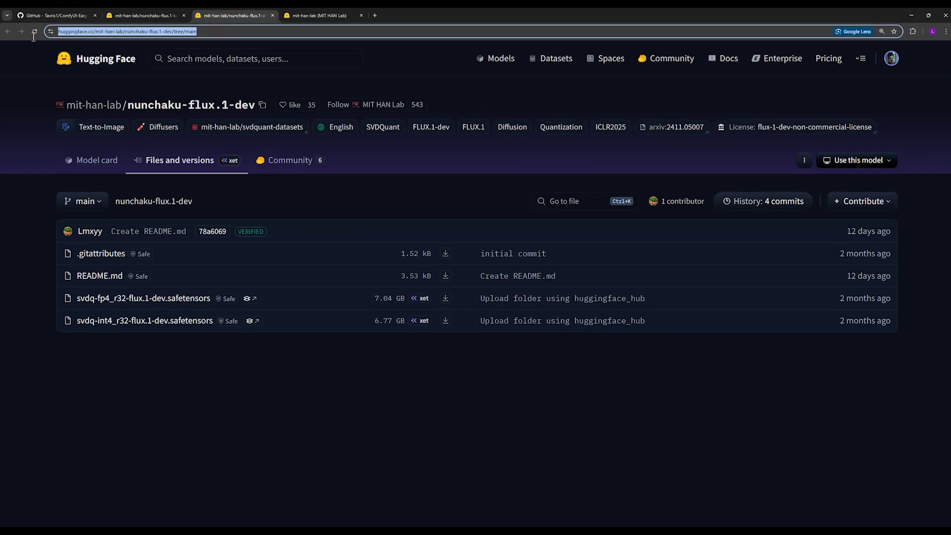
click(167, 16)
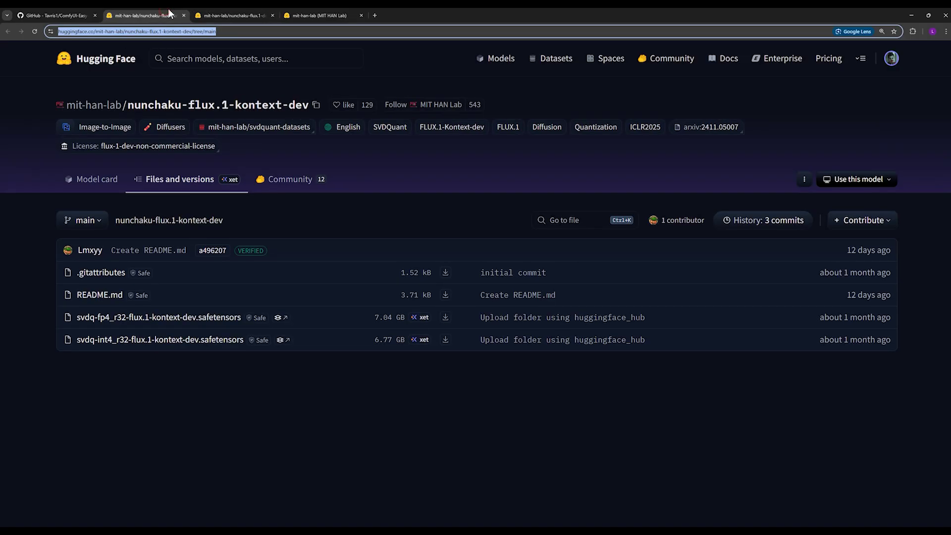
click(231, 15)
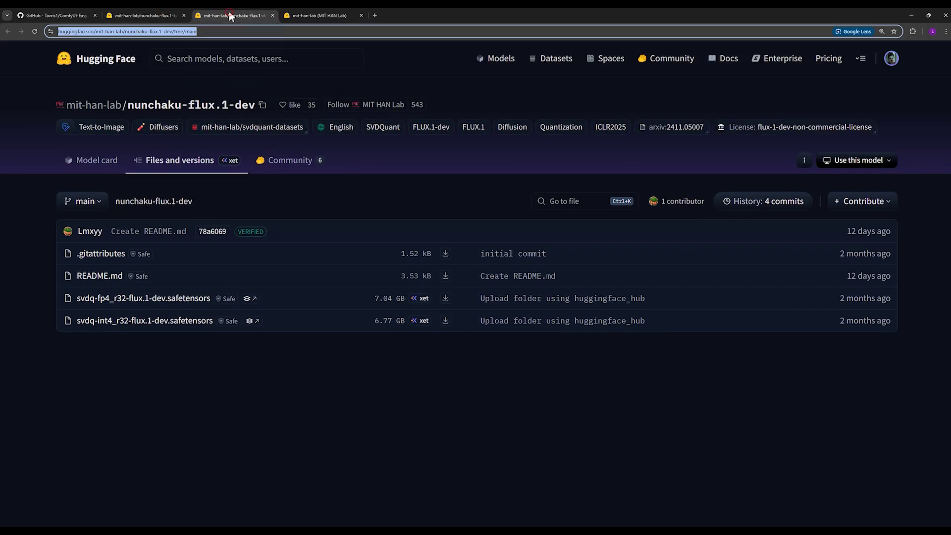
click(148, 16)
click(231, 11)
click(165, 14)
click(241, 12)
click(180, 15)
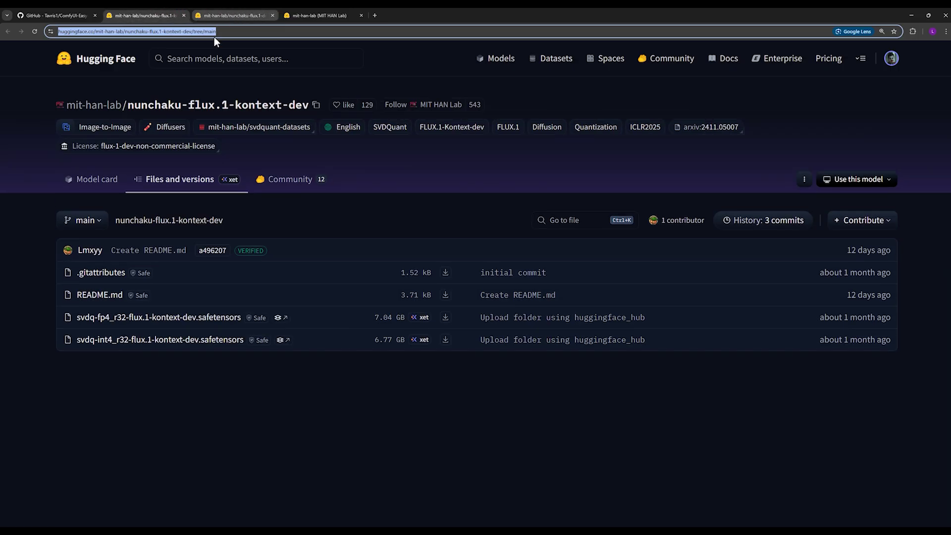
click(34, 269)
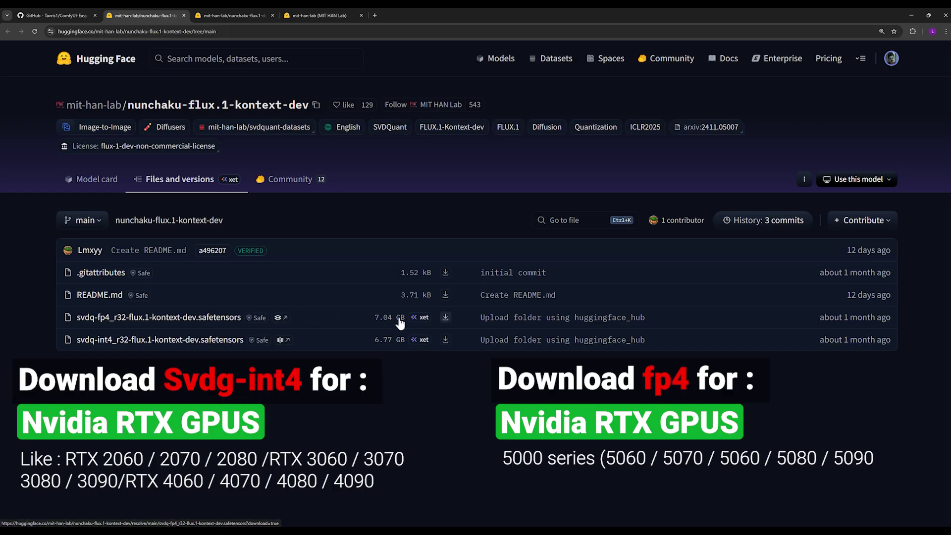
click(232, 15)
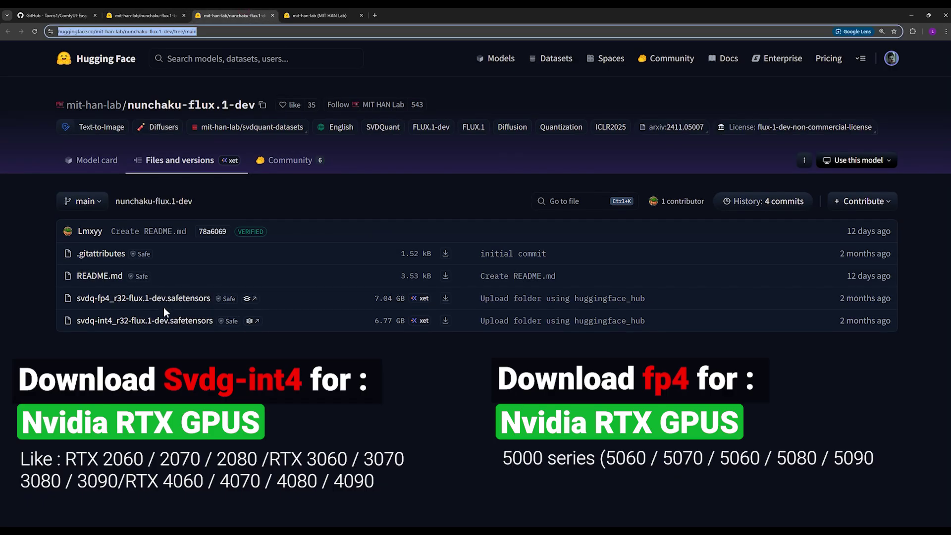
click(134, 15)
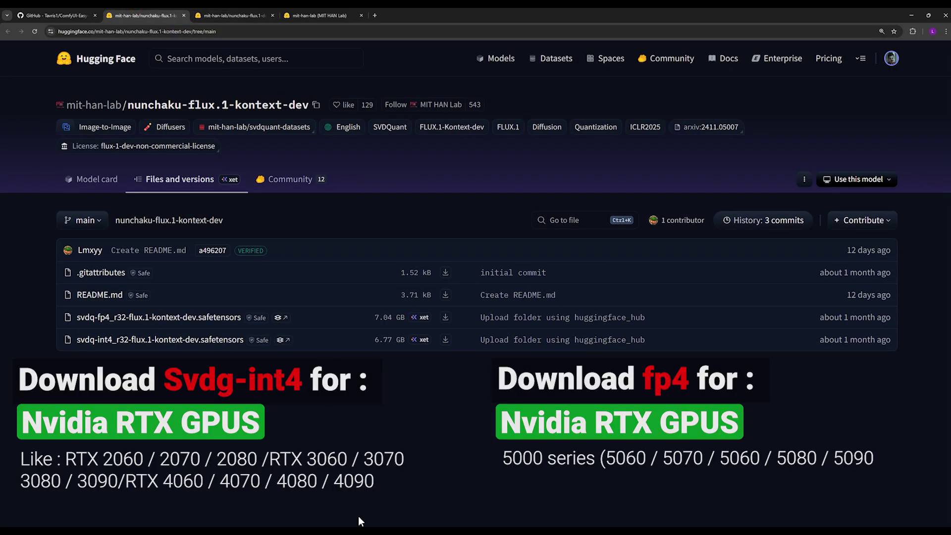
Step: Find the svdq-int4 kontext model in the new install's ComfyUI\models\diffusion_models, then show the old portable folder
mouse_move(388, 503)
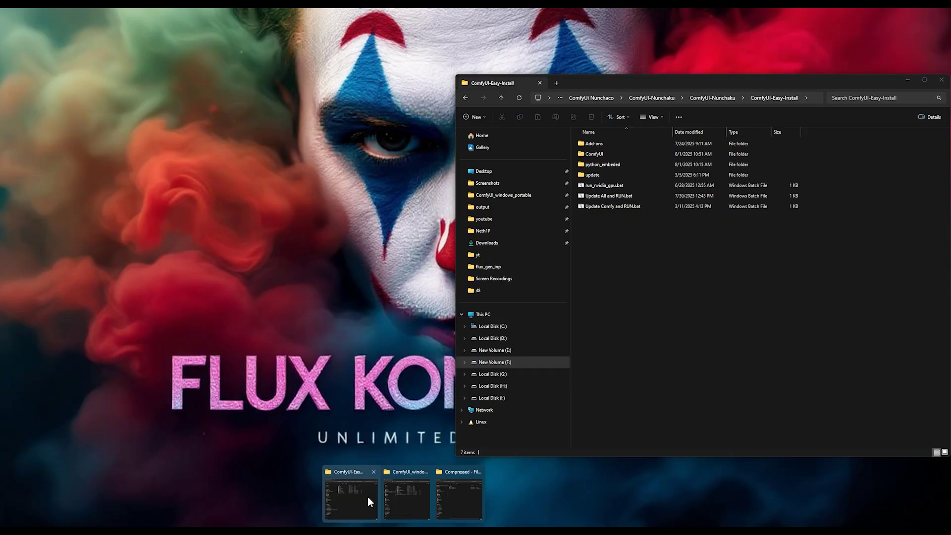
click(367, 496)
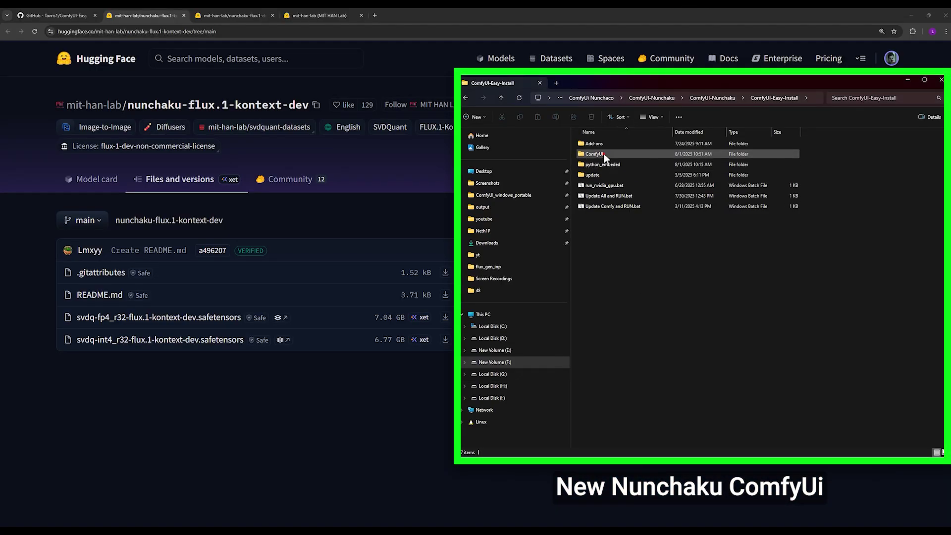
double_click(604, 155)
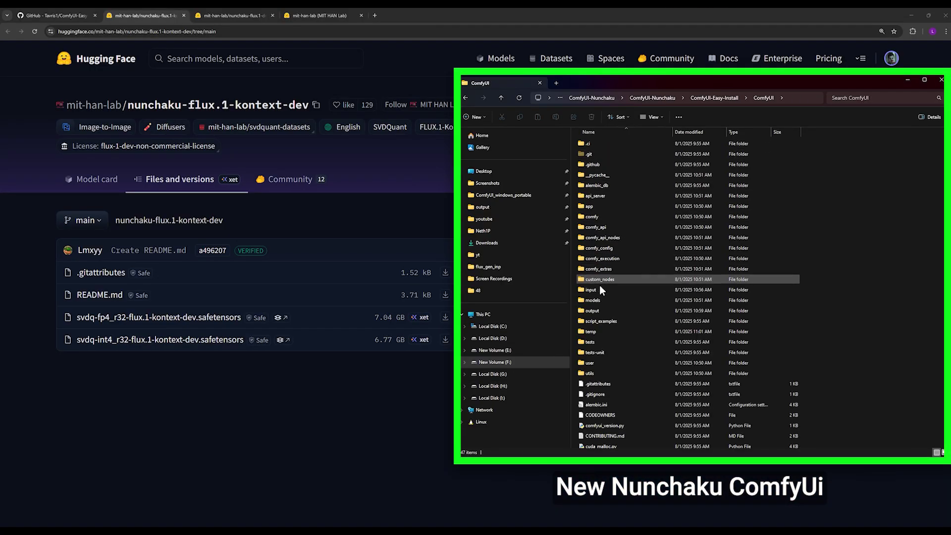
double_click(599, 300)
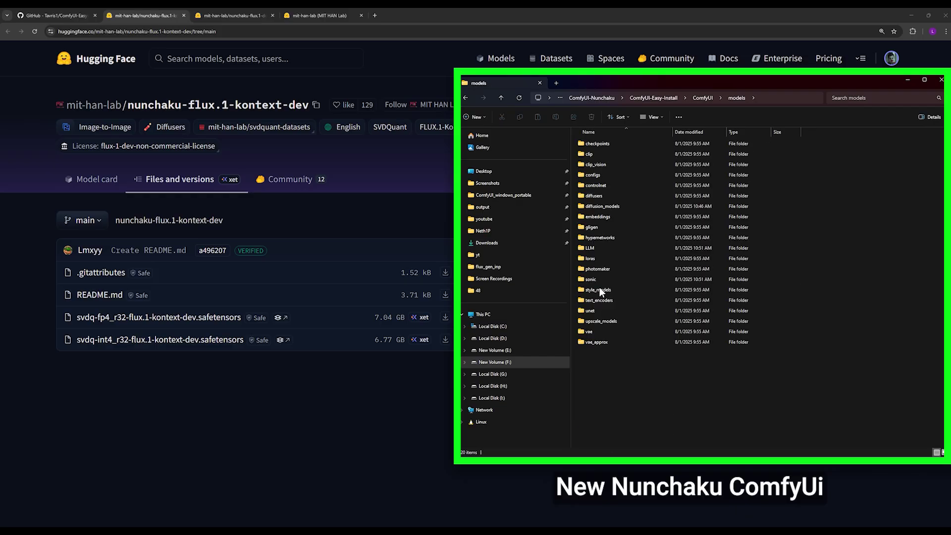
double_click(617, 206)
click(591, 154)
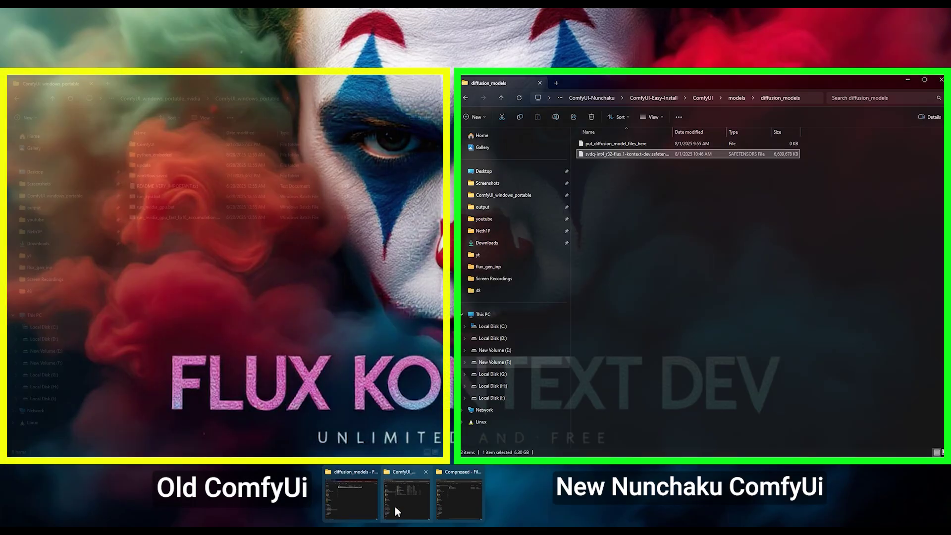
click(394, 506)
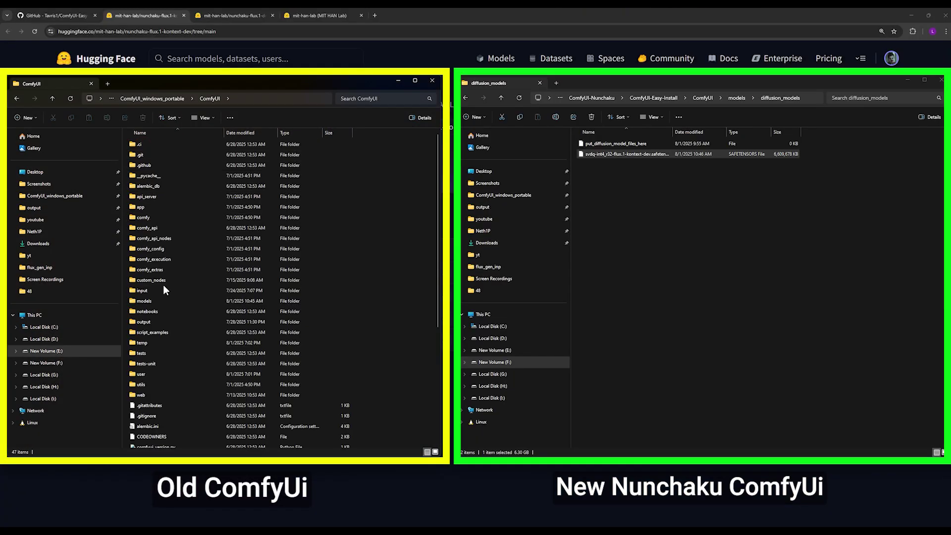
double_click(147, 300)
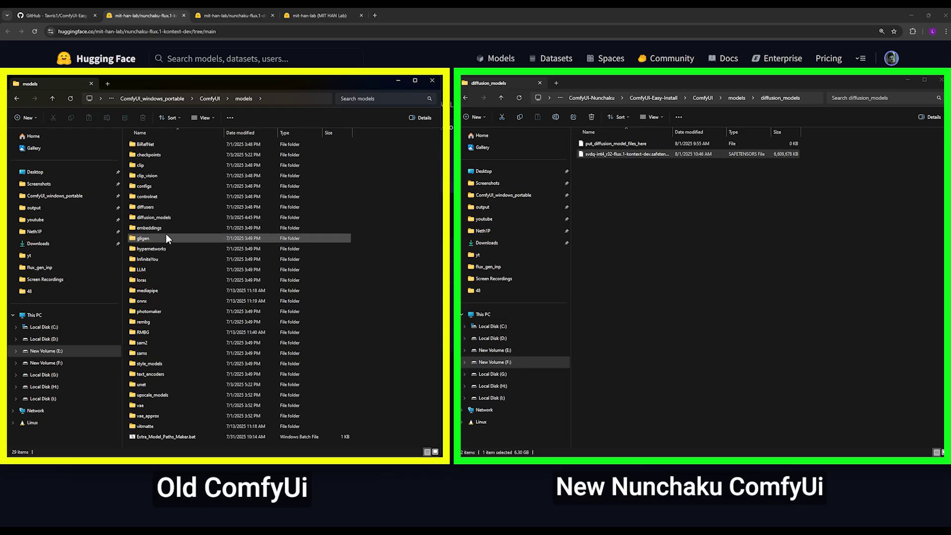
double_click(178, 218)
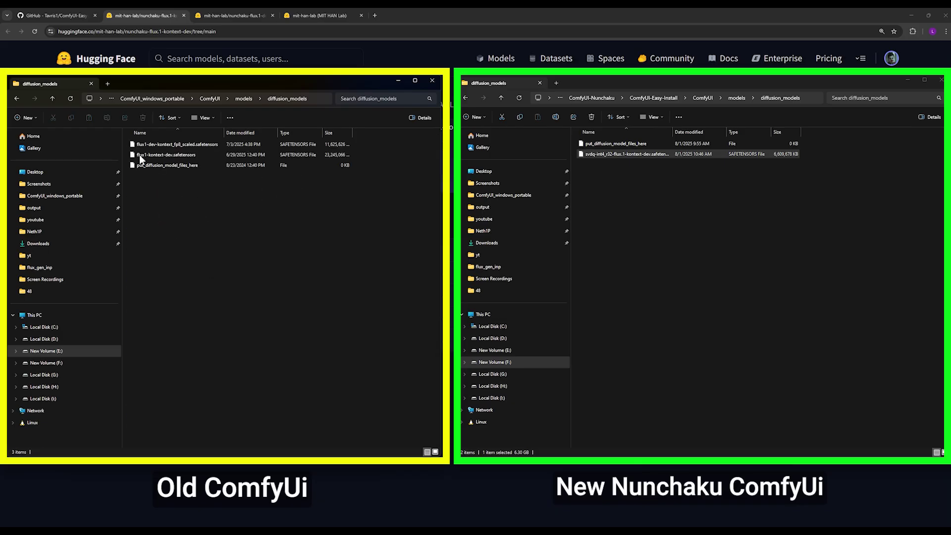
click(17, 99)
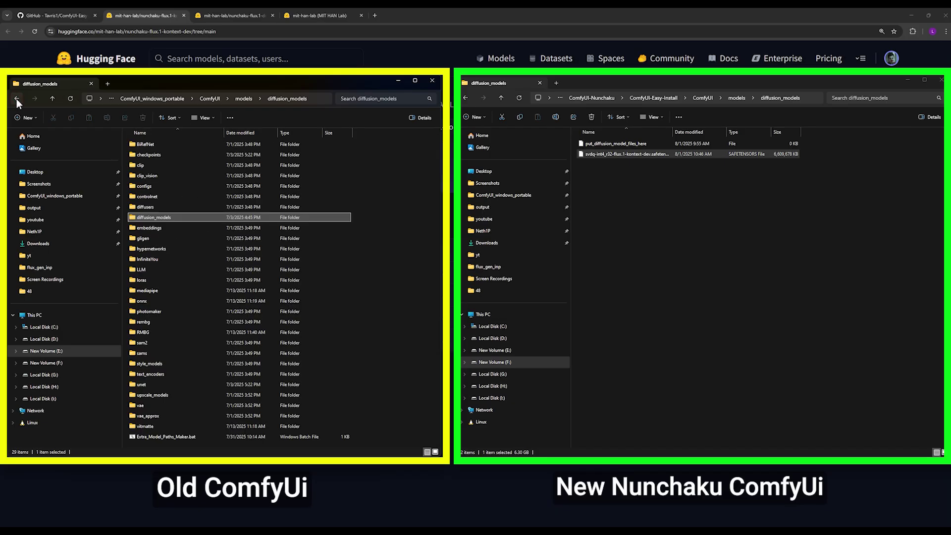
click(17, 99)
click(16, 99)
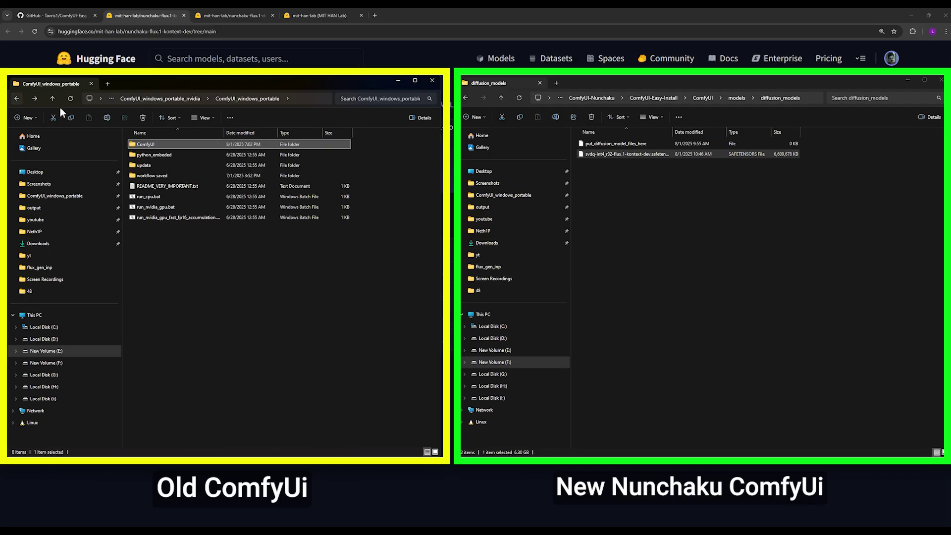
drag(266, 314, 128, 139)
drag(712, 243, 727, 100)
click(705, 99)
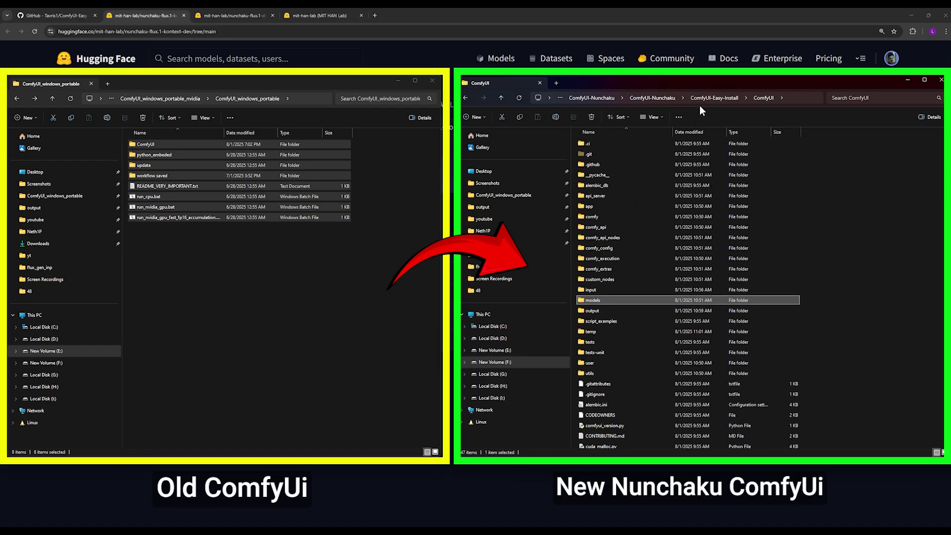
click(713, 98)
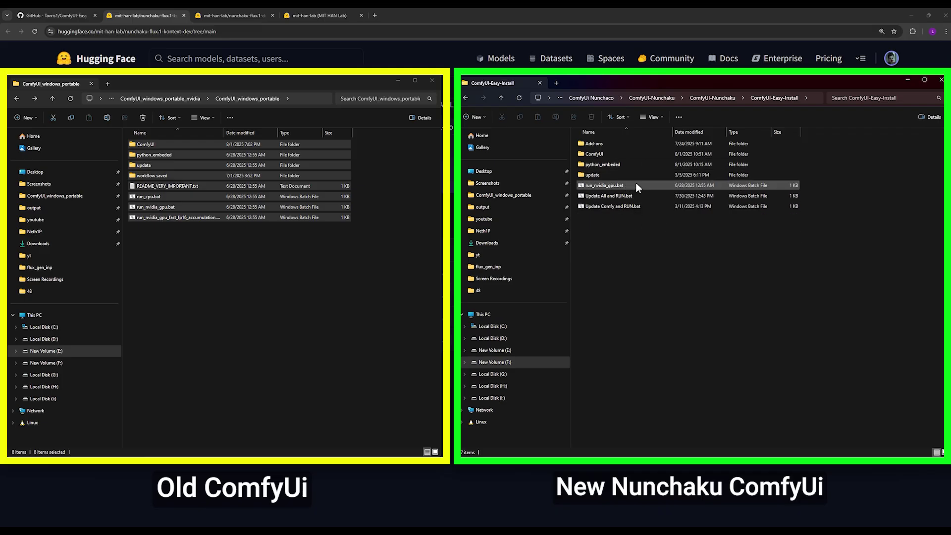
drag(219, 250, 155, 149)
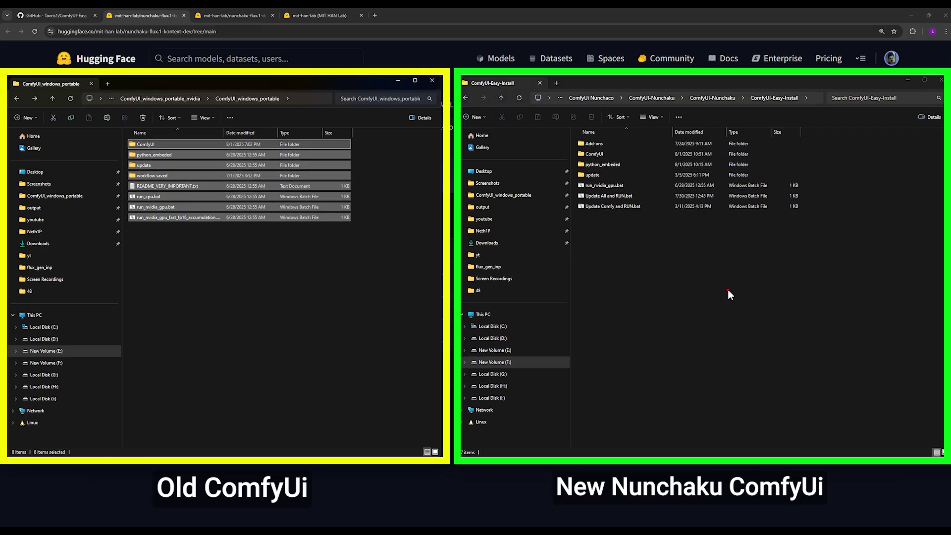
drag(676, 265, 547, 123)
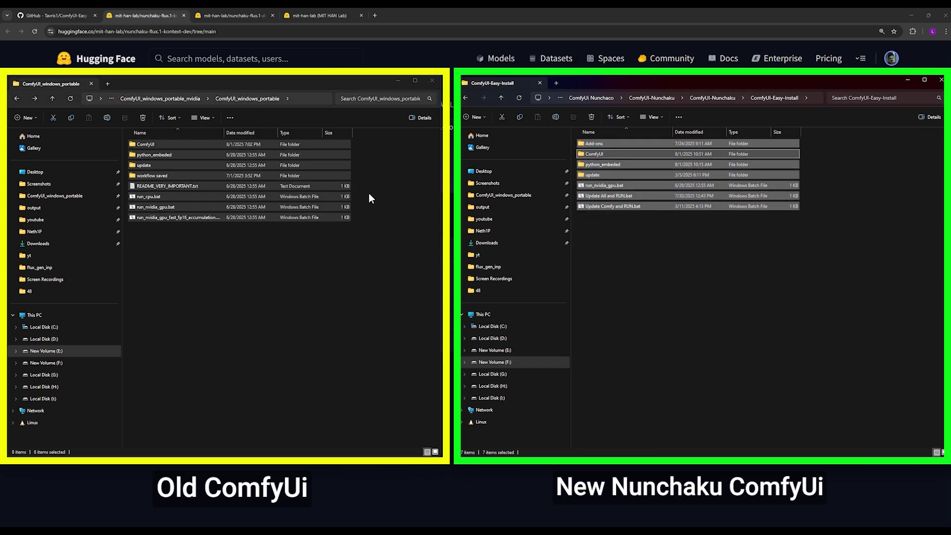
click(695, 258)
click(396, 269)
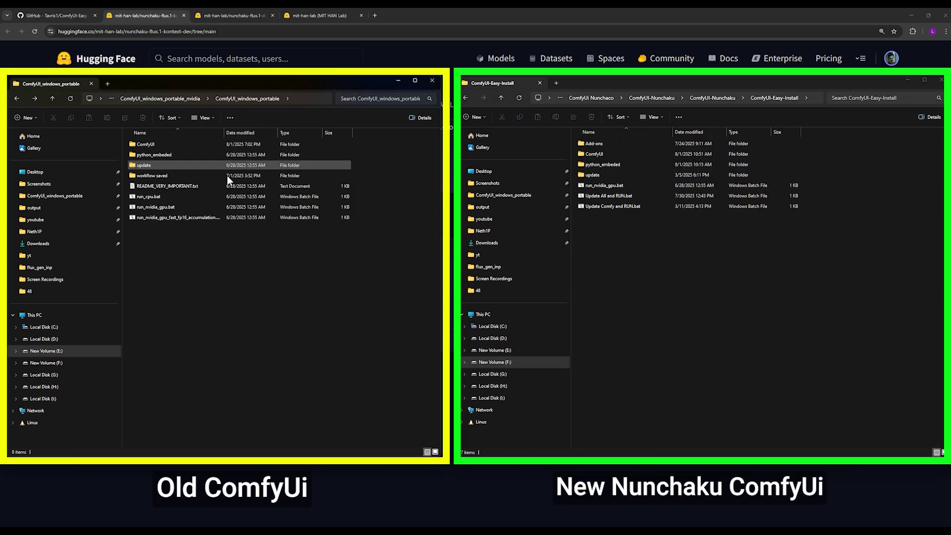
click(662, 271)
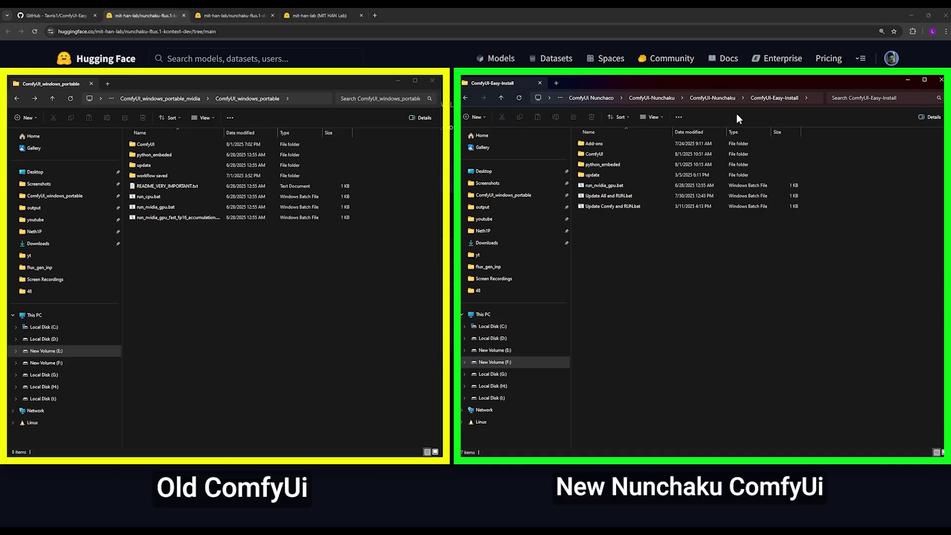
Step: Copy Extra_Model_Paths_Maker.bat into the old ComfyUI\models folder, replacing the existing copy
click(712, 98)
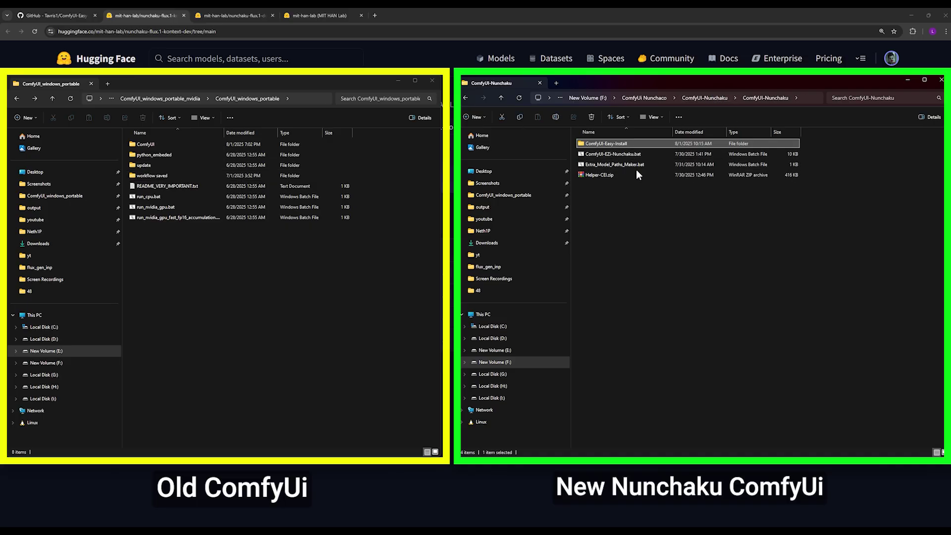
click(622, 166)
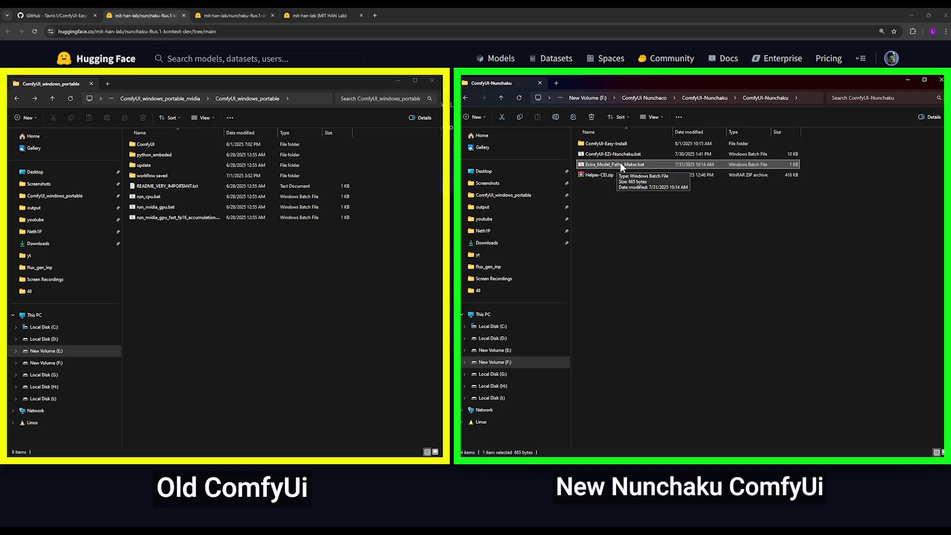
right_click(620, 162)
click(644, 173)
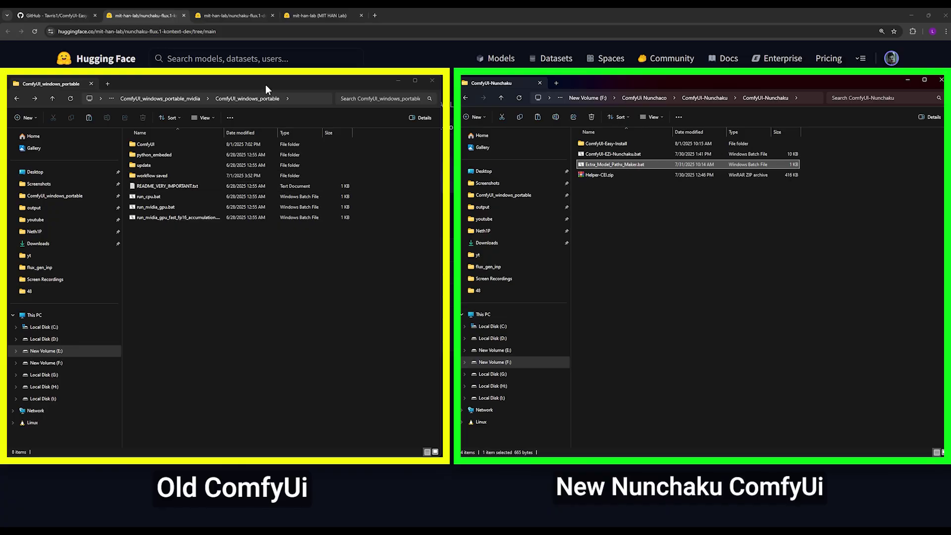
click(266, 87)
double_click(149, 145)
scroll(226, 275, down, 4)
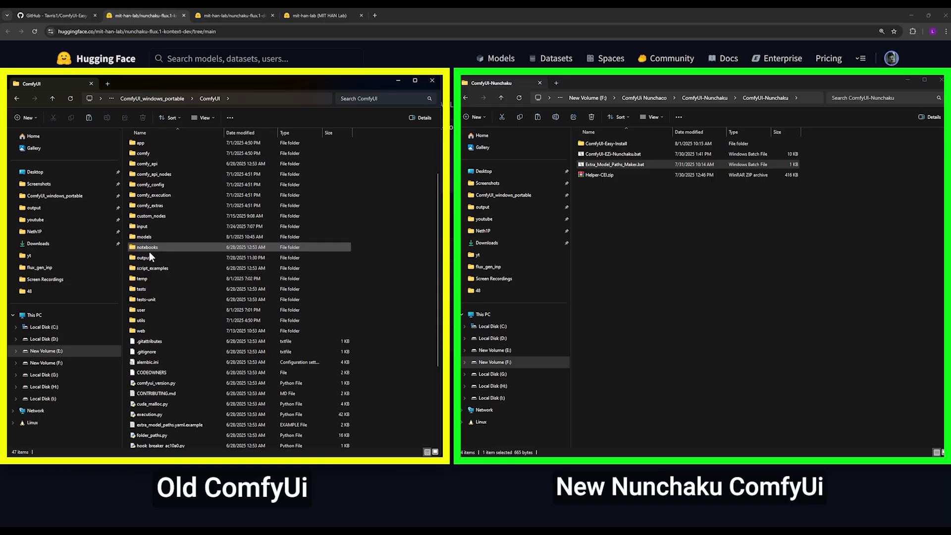
double_click(148, 236)
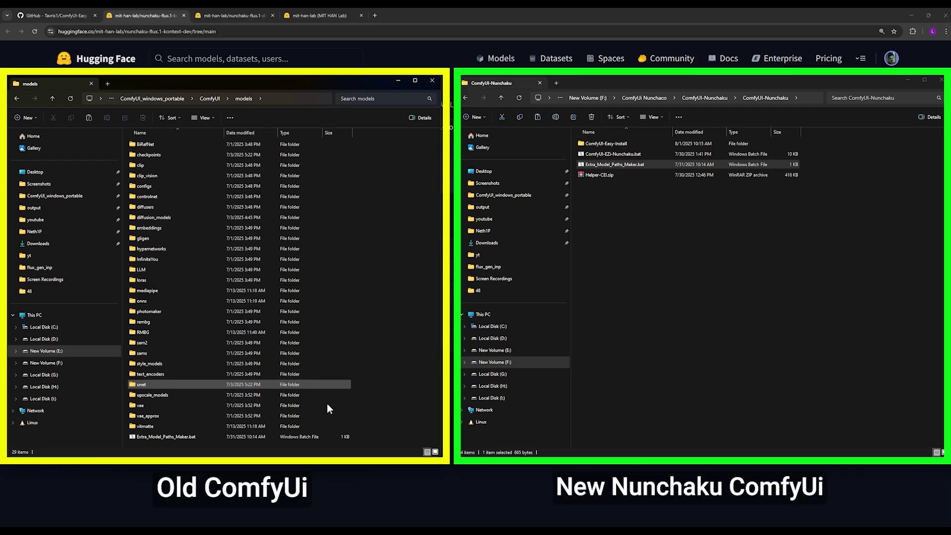
click(208, 218)
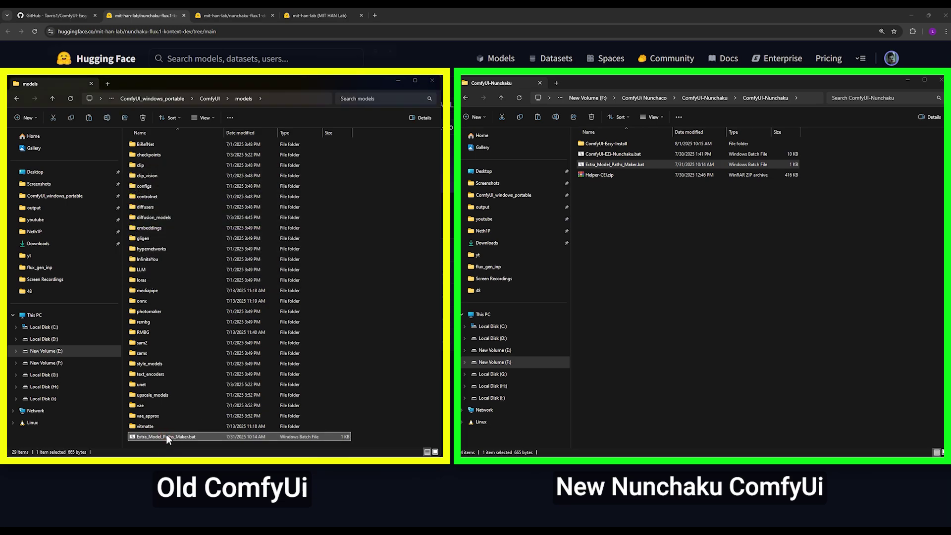
Step: Run the maker script to generate extra_model_paths.yaml, close Notepad, and cut the yaml
double_click(166, 435)
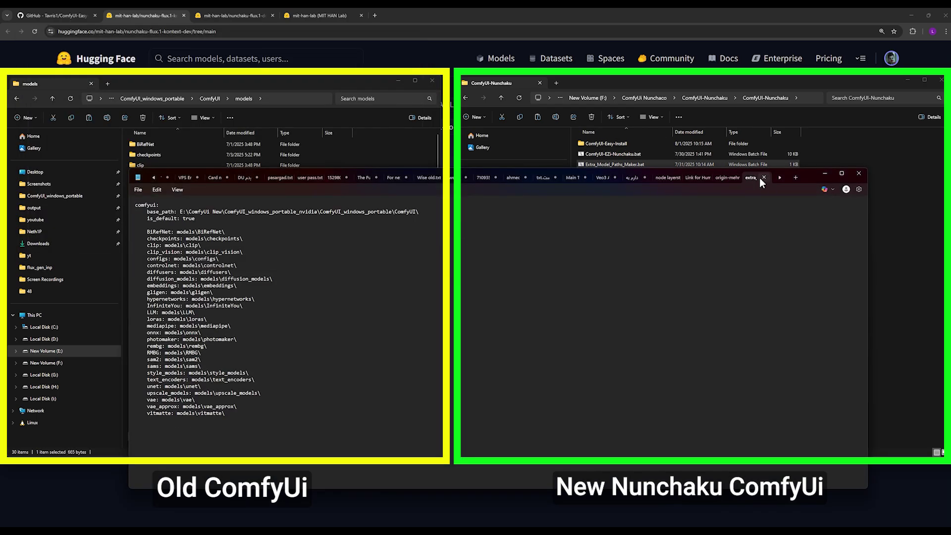
click(764, 178)
click(825, 173)
scroll(179, 438, down, 1)
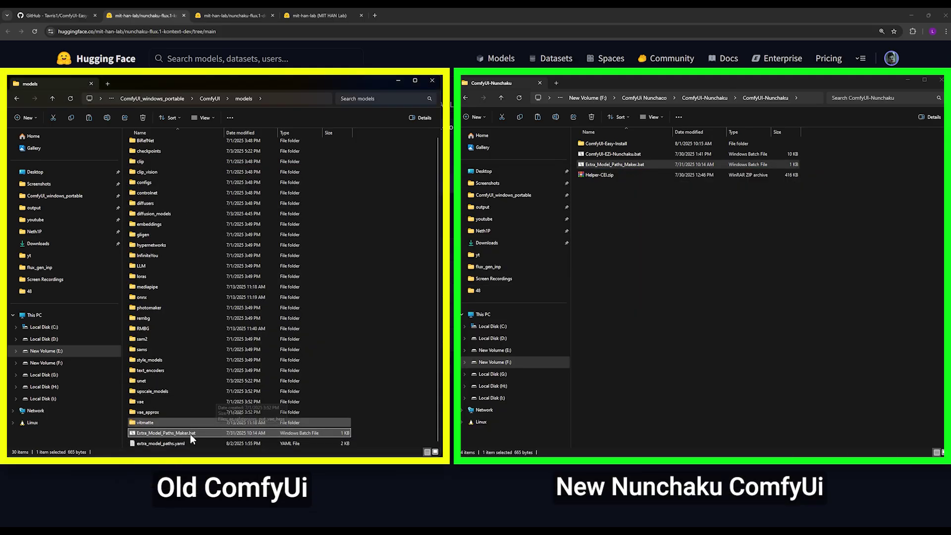
click(175, 443)
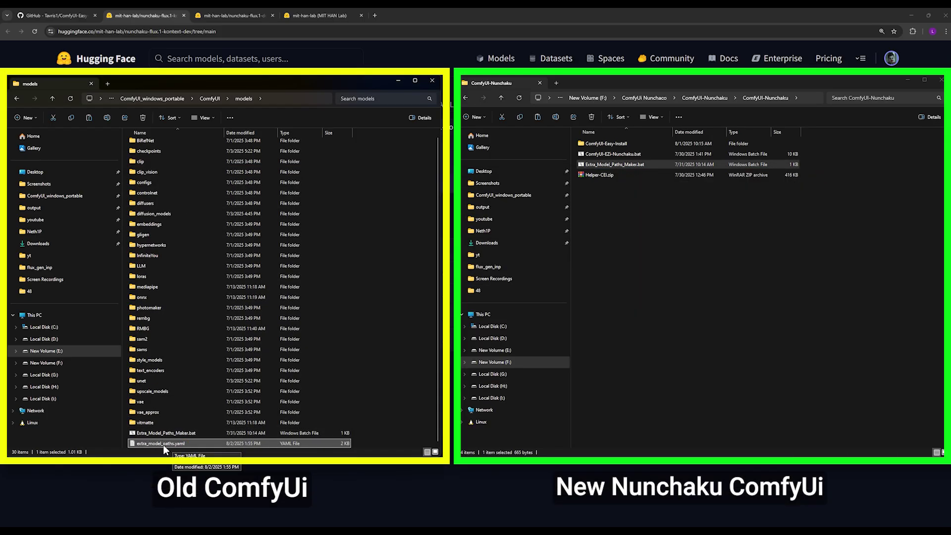
right_click(162, 443)
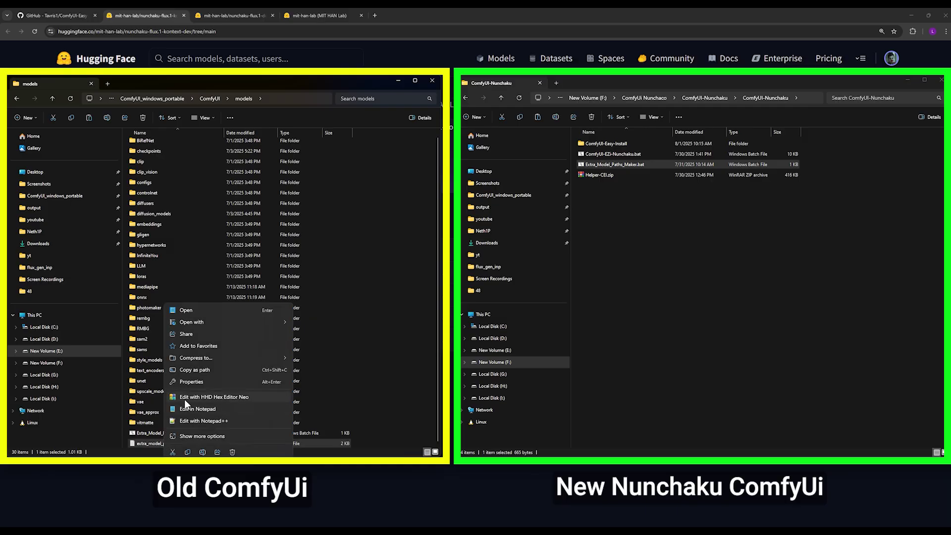
click(173, 452)
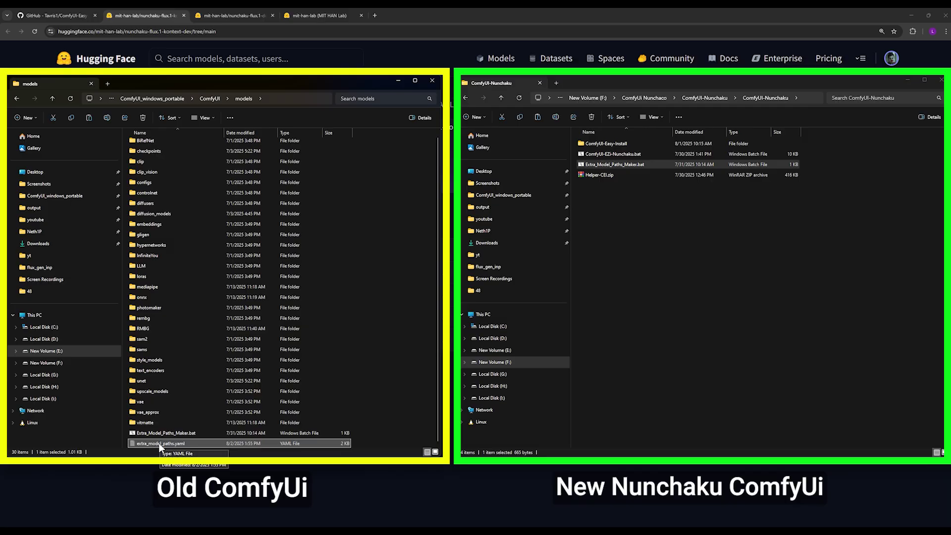
Step: Paste extra_model_paths.yaml into ComfyUI-Easy-Install\ComfyUI, replacing the file already there
click(625, 143)
double_click(625, 144)
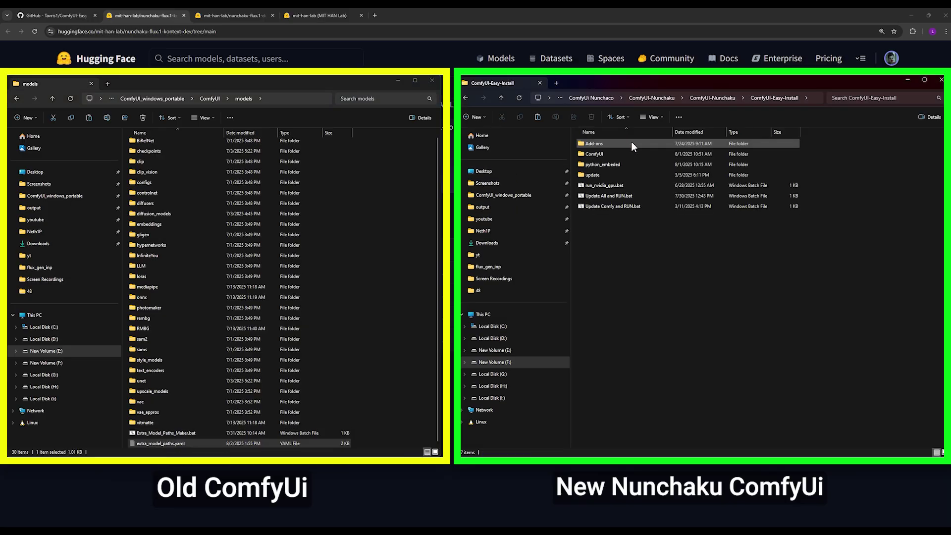
click(620, 155)
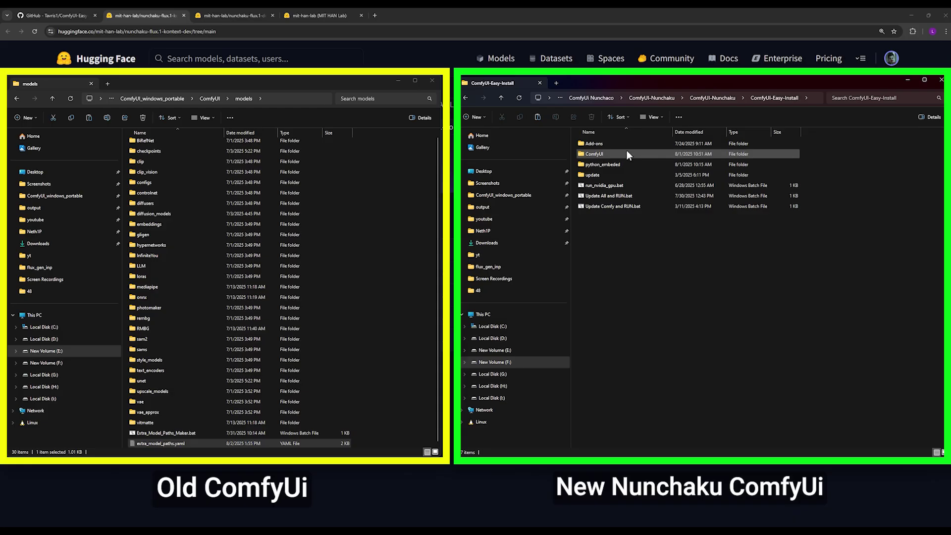
double_click(599, 153)
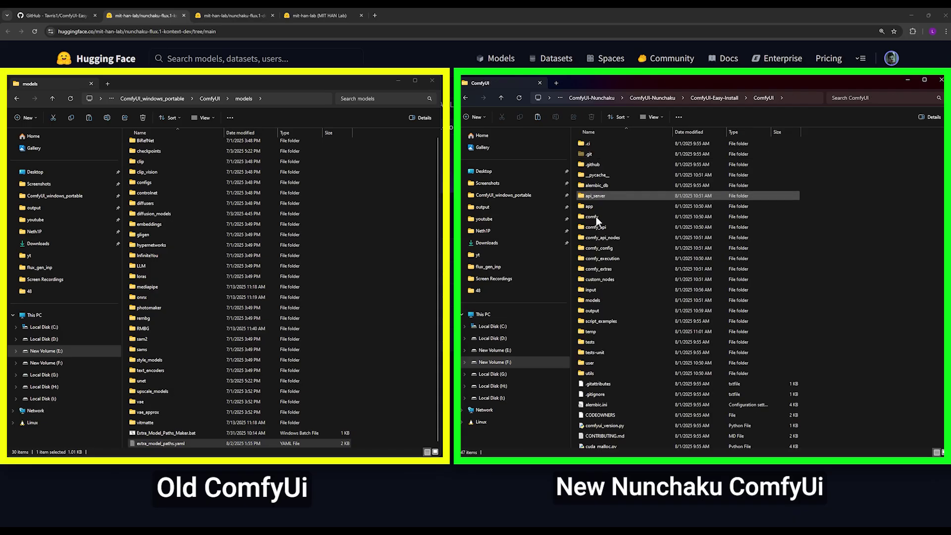
scroll(601, 247, down, 6)
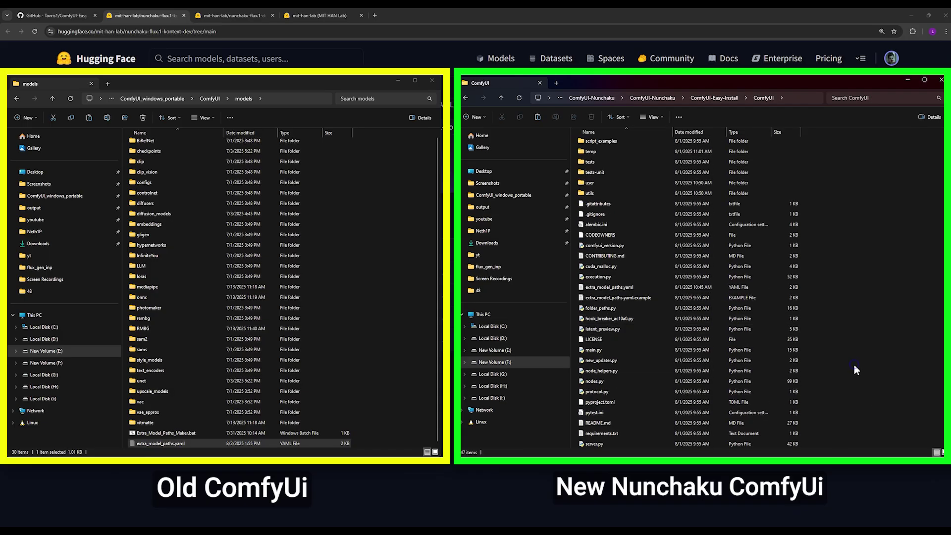
right_click(854, 370)
click(863, 374)
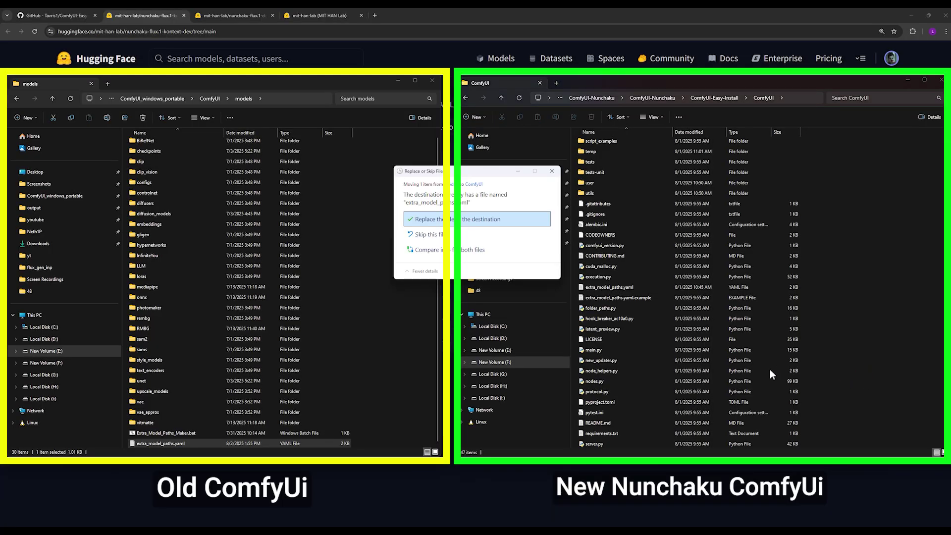
click(429, 218)
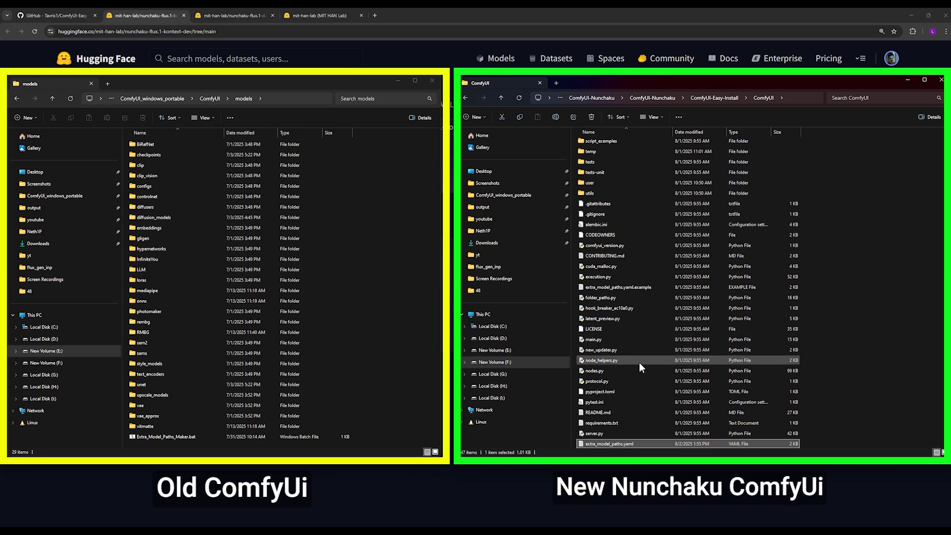
scroll(662, 357, up, 6)
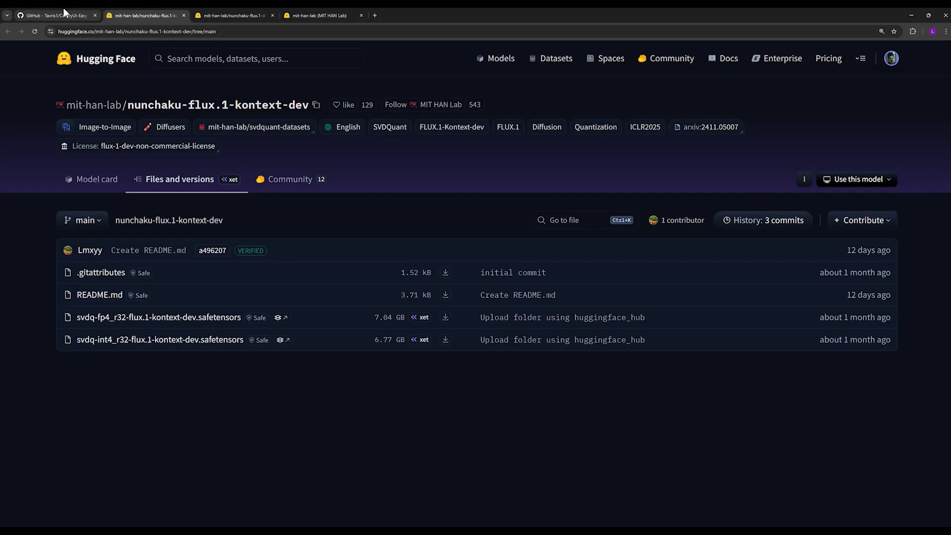
Step: Show the README Tip and highlight run_nvidia_gpu.bat, extra_model_paths.yaml and the user/default config files
click(54, 15)
scroll(248, 297, up, 5)
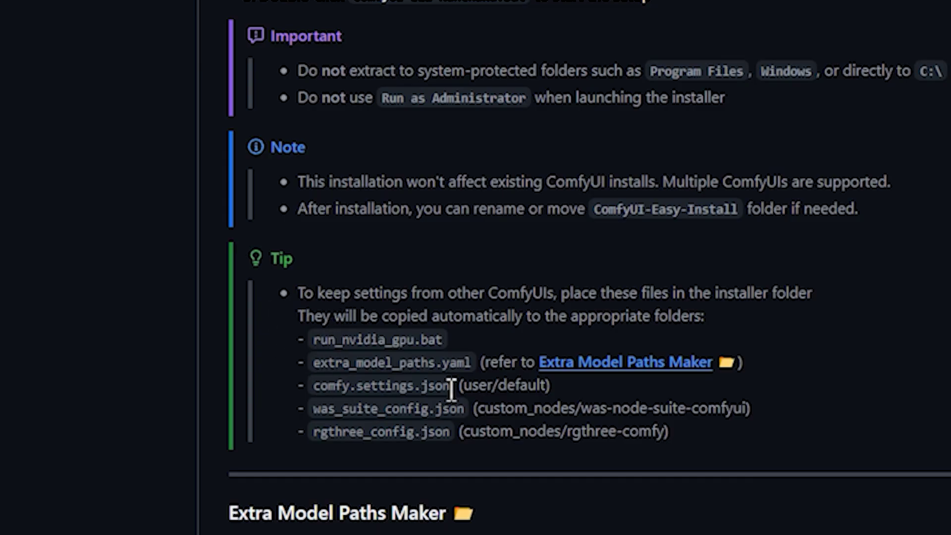
drag(453, 389, 551, 387)
drag(471, 407, 739, 444)
click(471, 420)
drag(300, 363, 775, 373)
click(798, 369)
drag(313, 339, 446, 340)
click(350, 340)
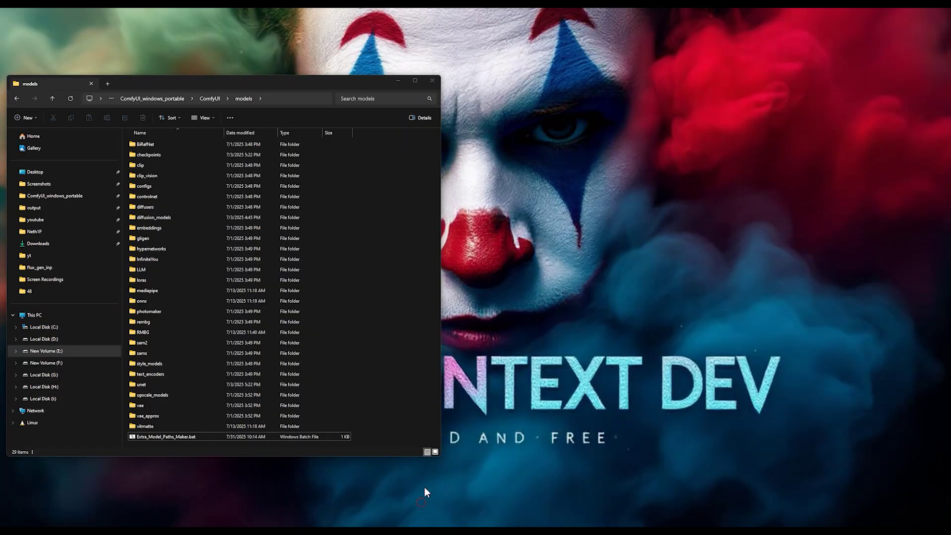
Step: Copy run_nvidia_gpu.bat from the old ComfyUI_windows_portable folder
click(424, 486)
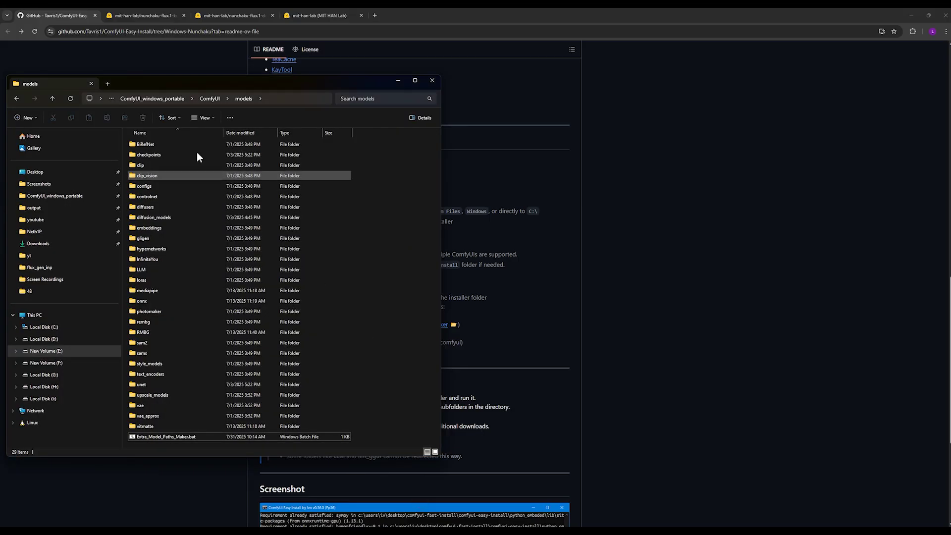
click(203, 99)
click(174, 100)
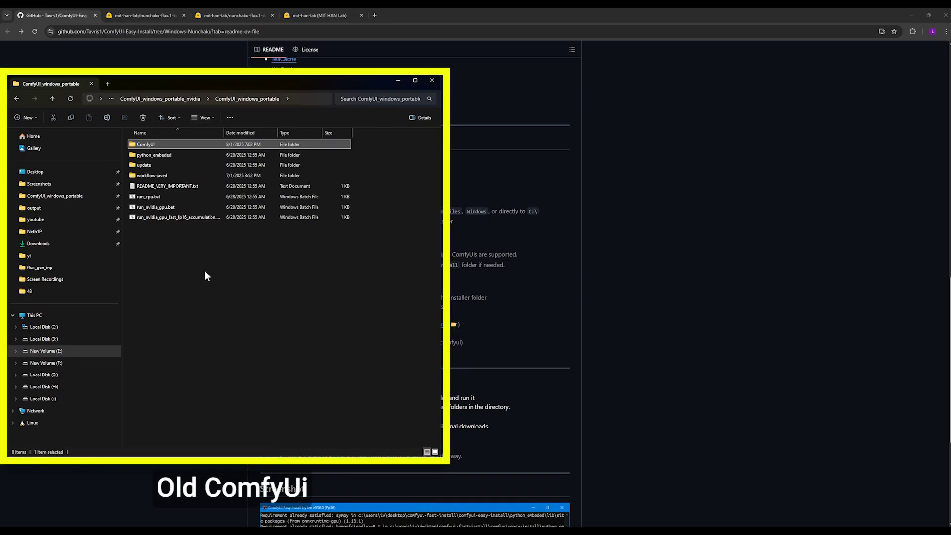
click(169, 208)
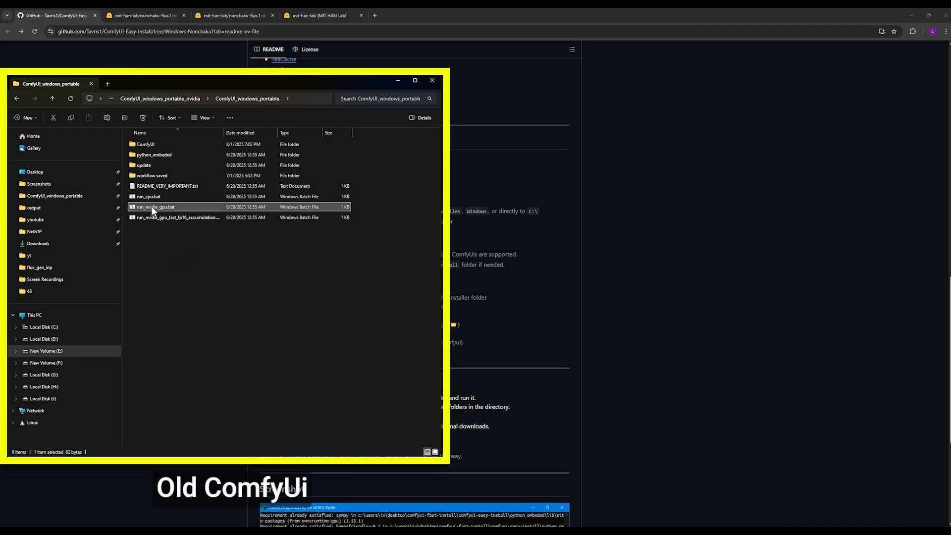
right_click(152, 211)
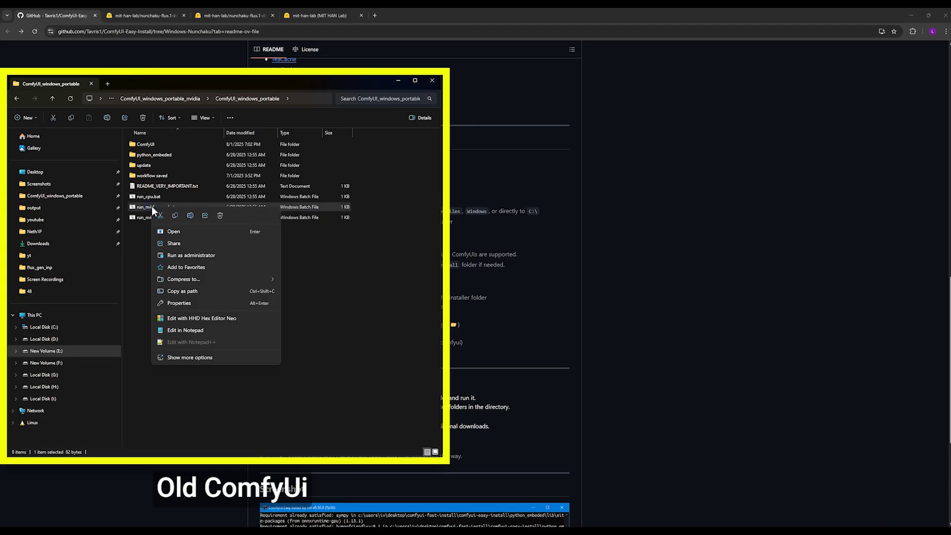
click(176, 216)
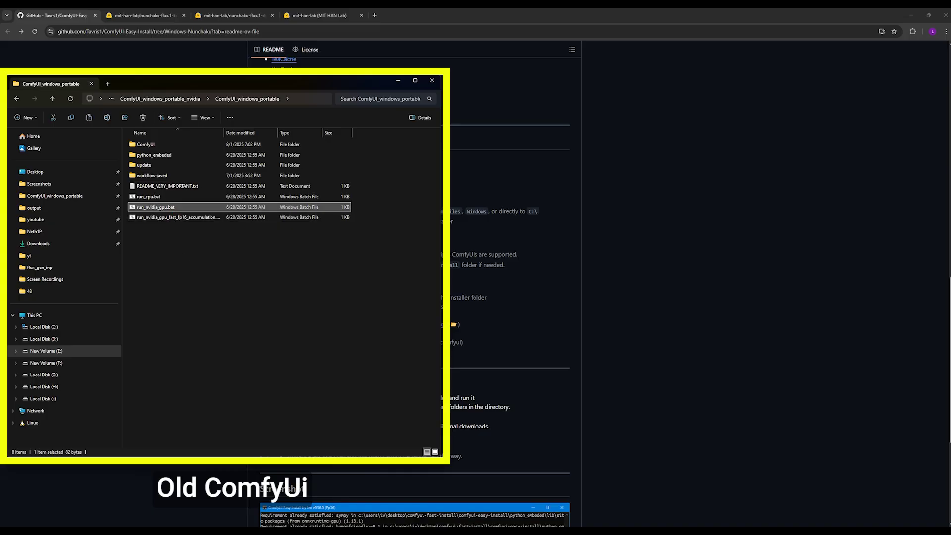
Step: Paste run_nvidia_gpu.bat into ComfyUI-Easy-Install, replacing the existing file
click(391, 500)
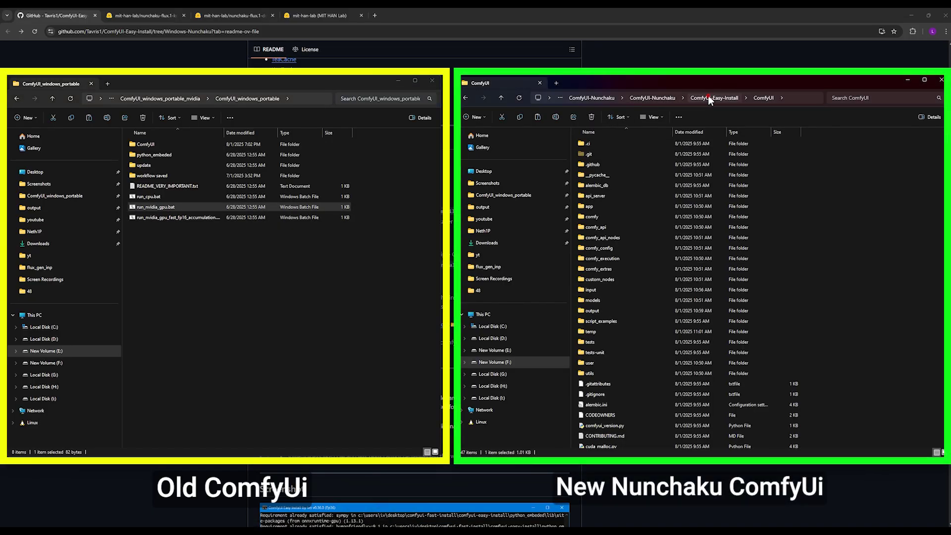
click(711, 99)
click(634, 257)
right_click(613, 236)
click(639, 312)
click(471, 219)
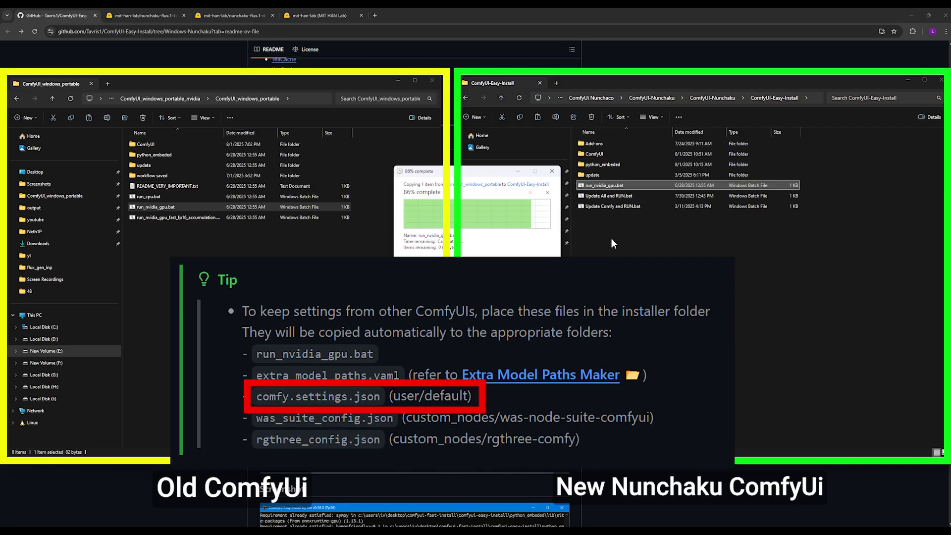
Step: Copy comfy.settings.json from the old ComfyUI's user/default folder
double_click(169, 146)
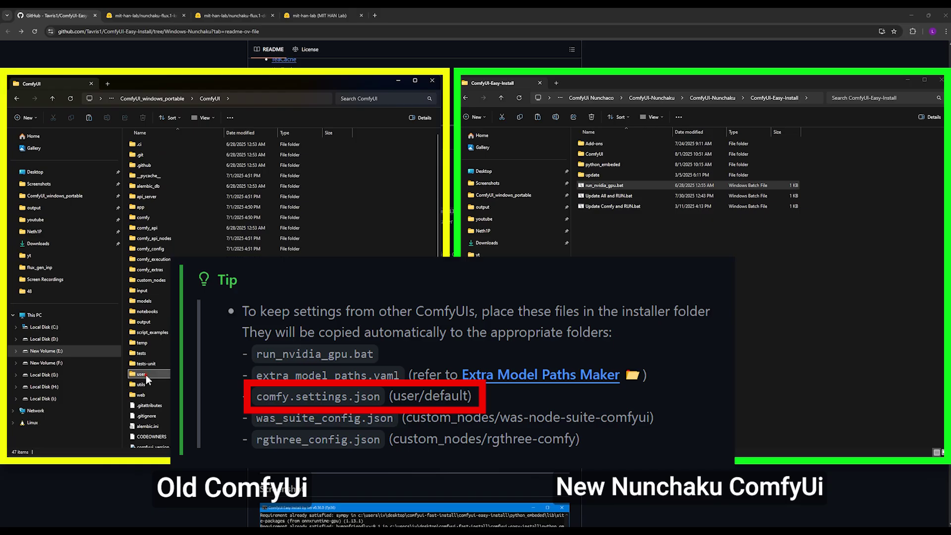
double_click(146, 374)
double_click(149, 143)
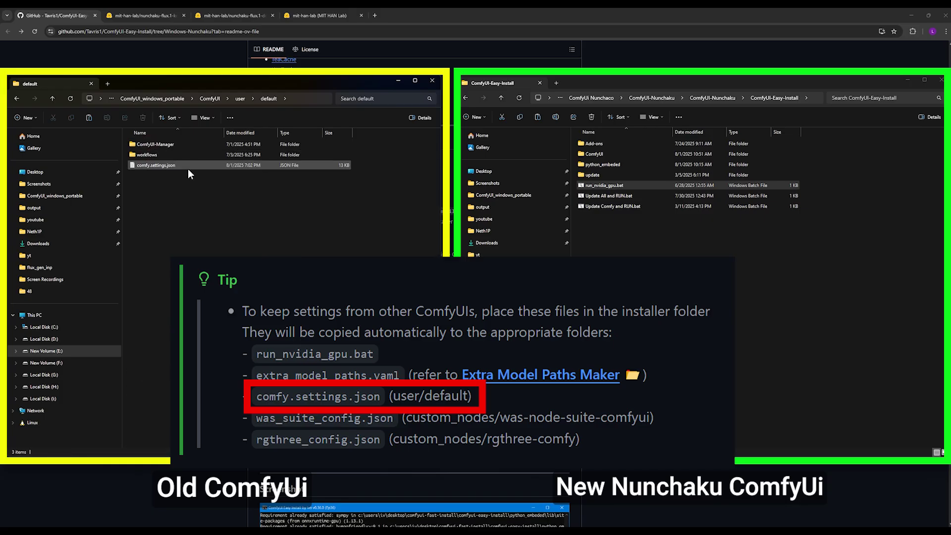
click(164, 167)
right_click(156, 165)
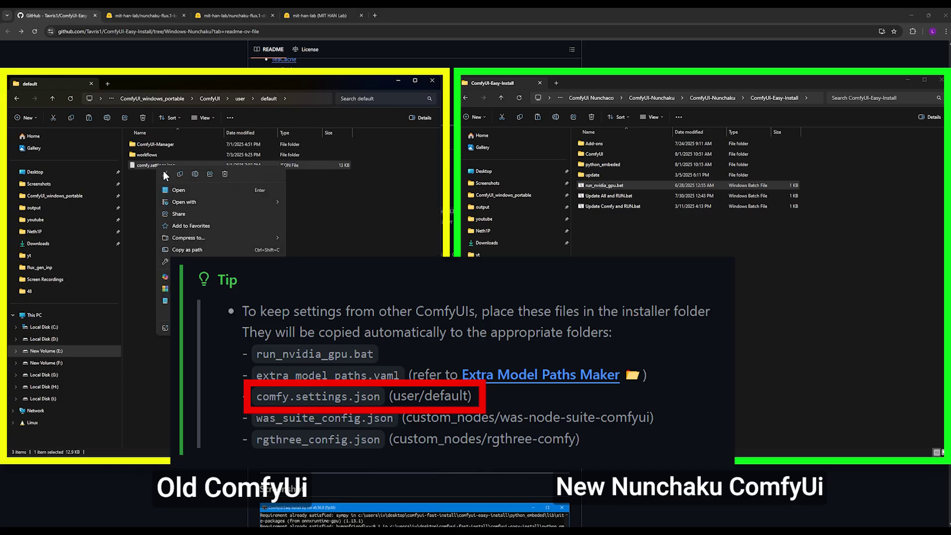
click(179, 174)
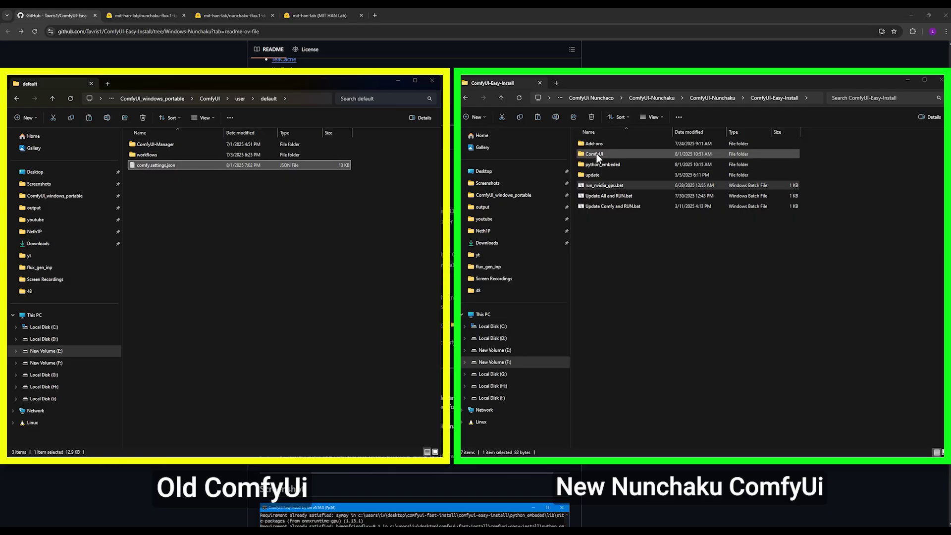
Step: Open the new install's ComfyUI > user > default folder
click(596, 154)
double_click(596, 154)
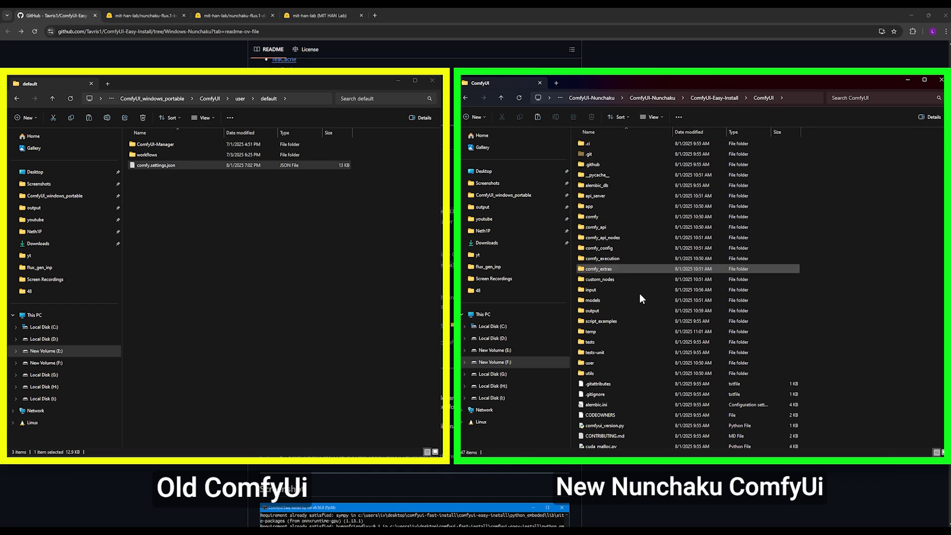
double_click(593, 352)
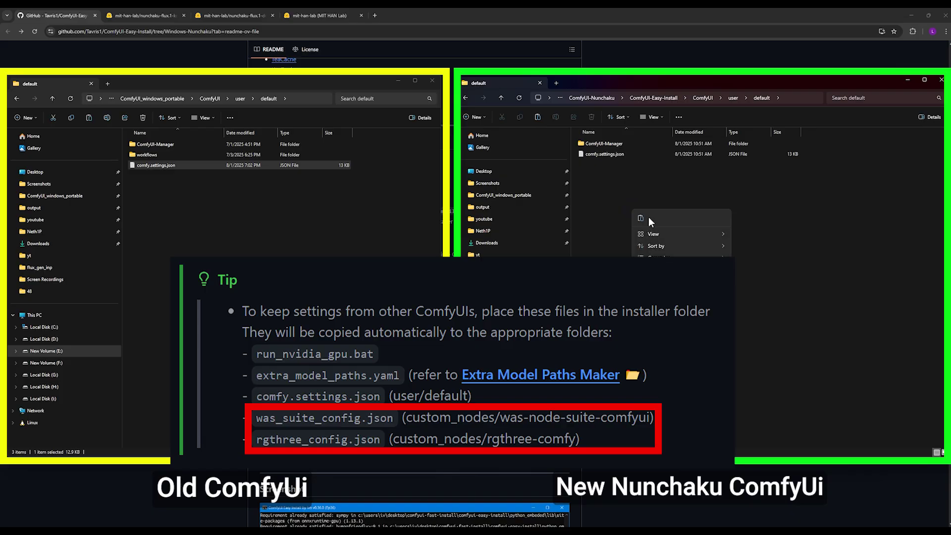
double_click(644, 219)
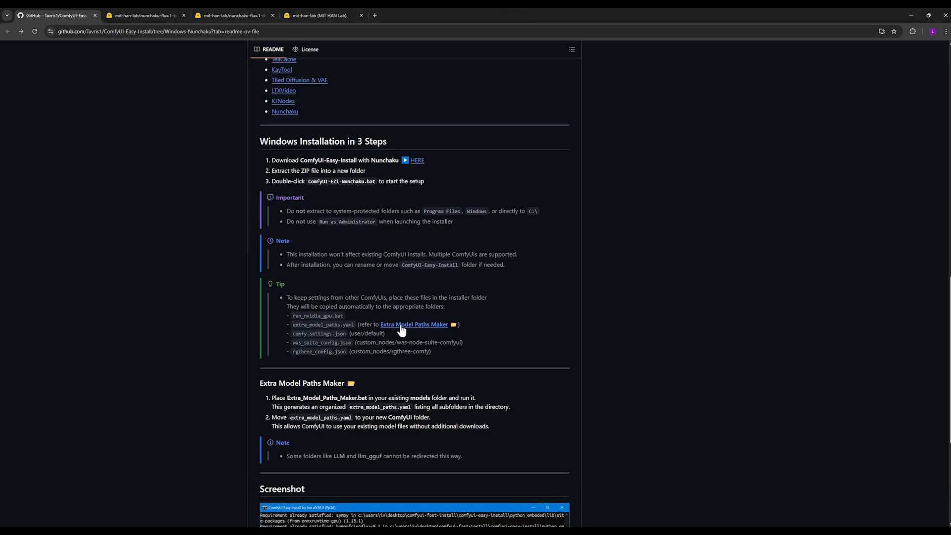
Step: Highlight the last two config file lines in the README Tip
drag(365, 346, 367, 353)
click(370, 353)
click(366, 352)
Step: Go from the new default folder up to ComfyUI-Nunchaku and into ComfyUI-Easy-Install
mouse_move(402, 528)
mouse_move(383, 504)
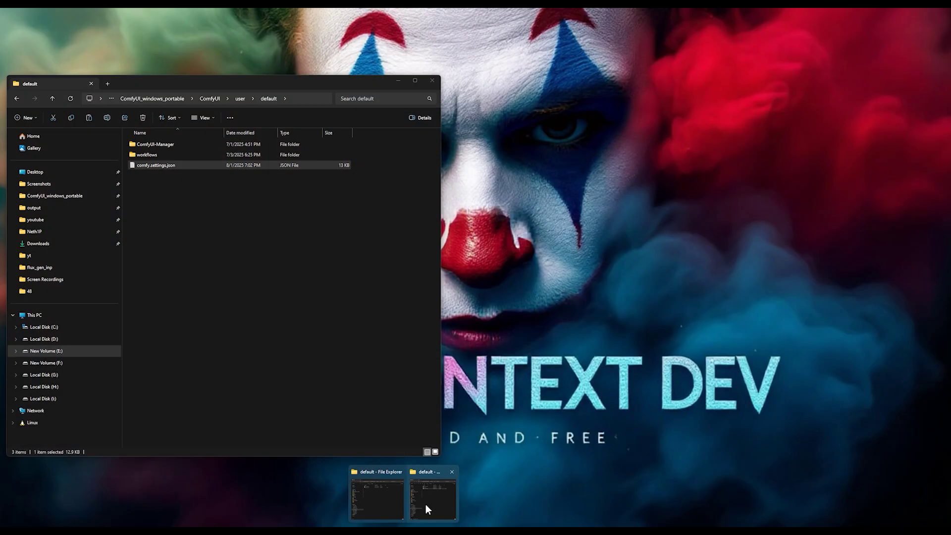
click(376, 501)
click(703, 98)
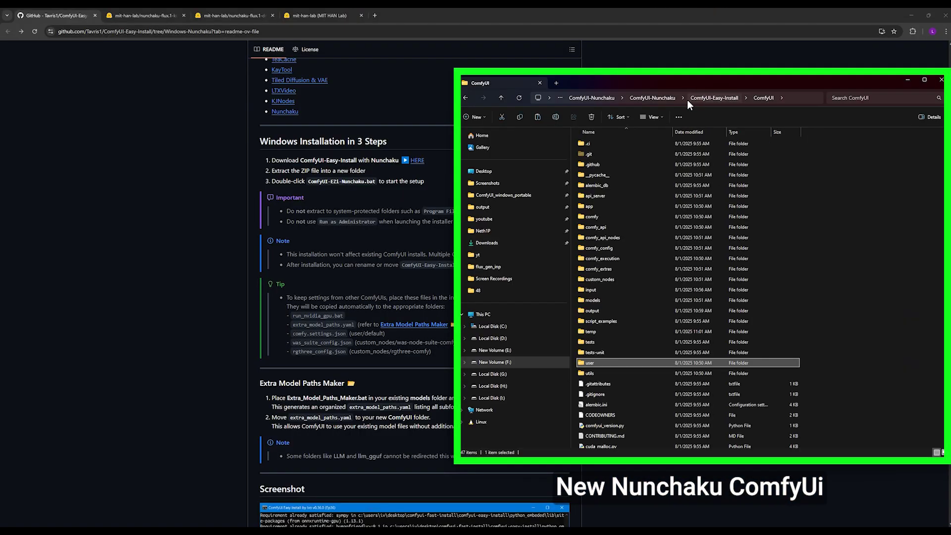
click(666, 99)
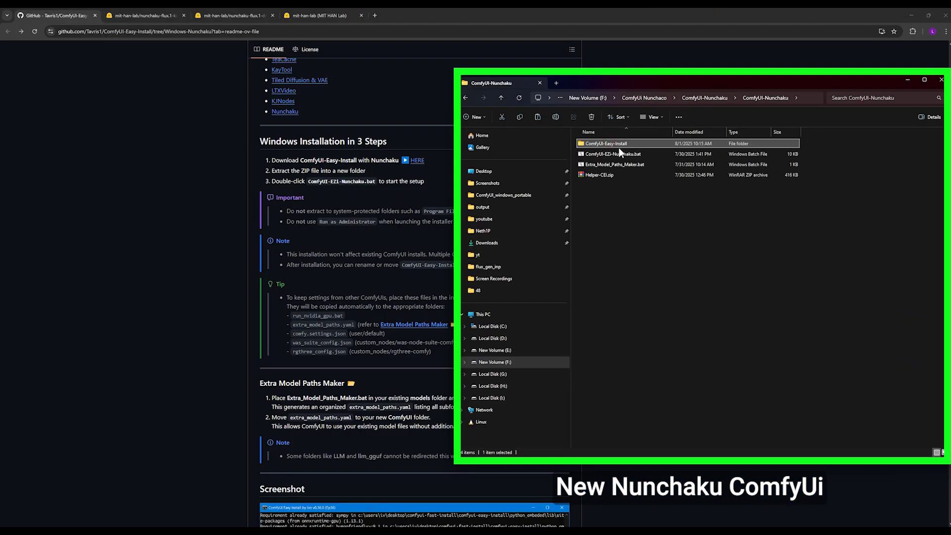
double_click(619, 144)
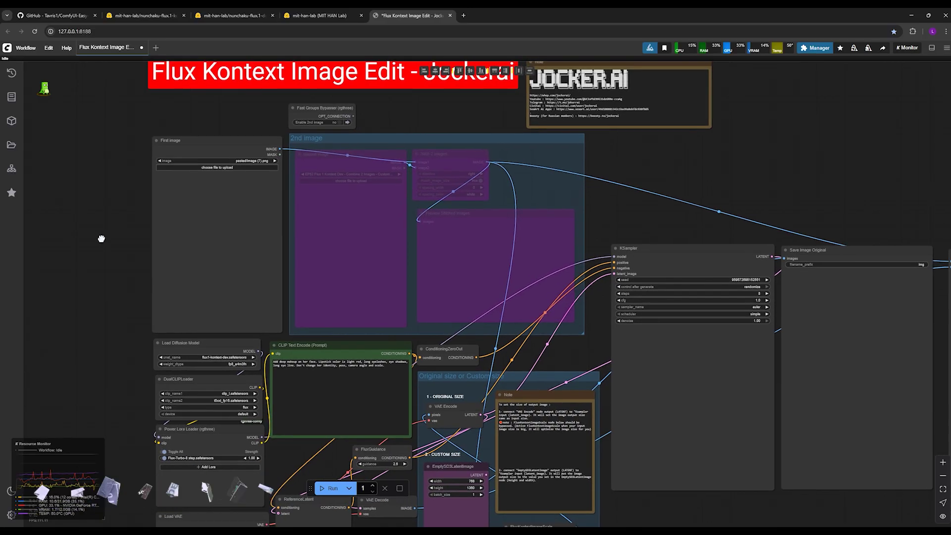
Step: Pan around the loaded Flux Kontext Image Edit workflow and open the mascot's extras menu
drag(100, 242, 121, 251)
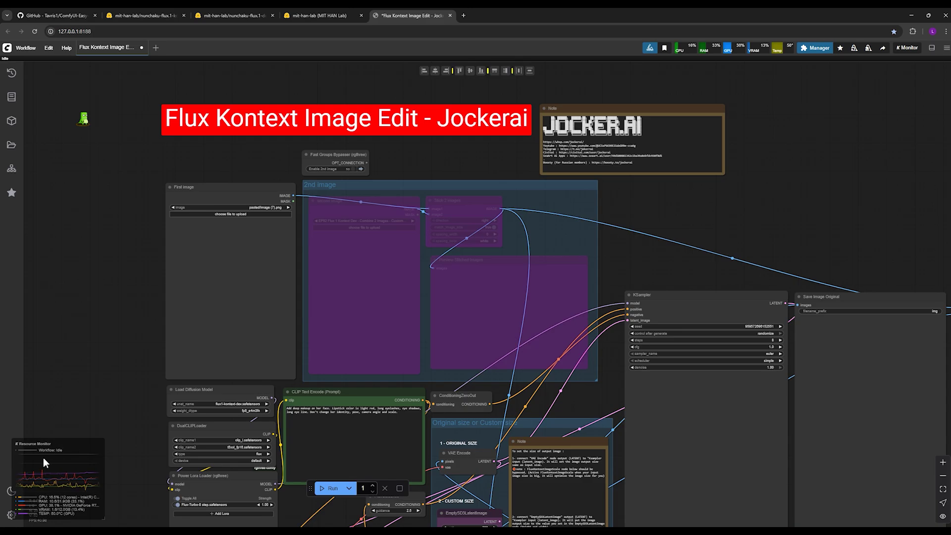
click(85, 121)
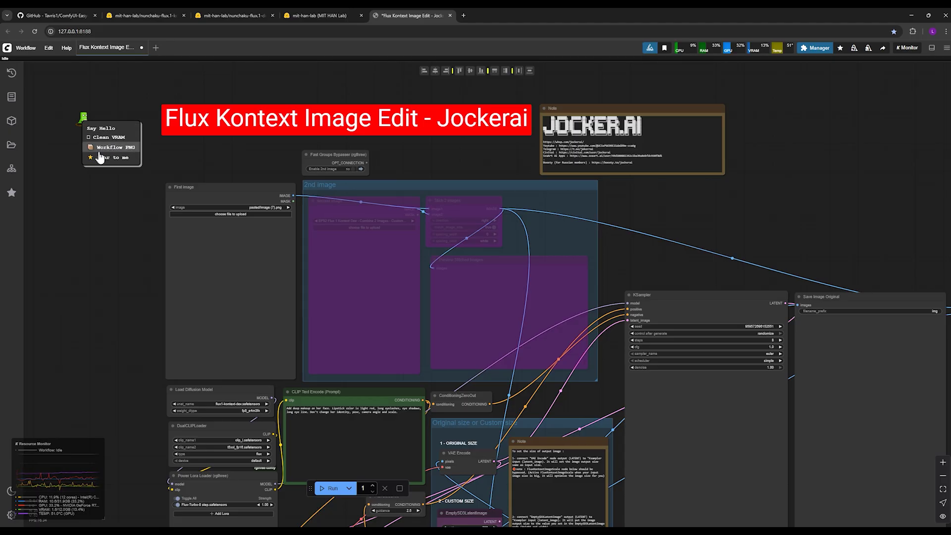
scroll(106, 223, down, 3)
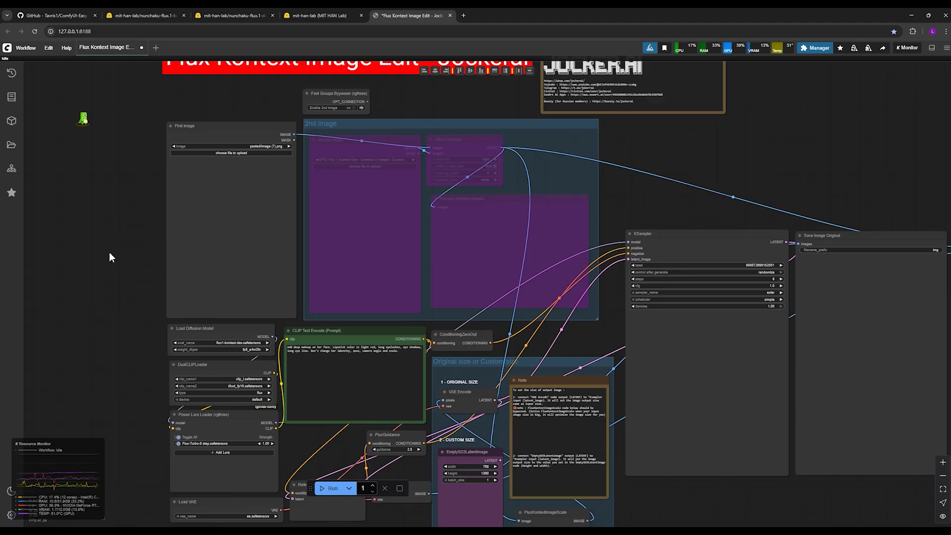
scroll(131, 399, up, 2)
scroll(106, 340, down, 1)
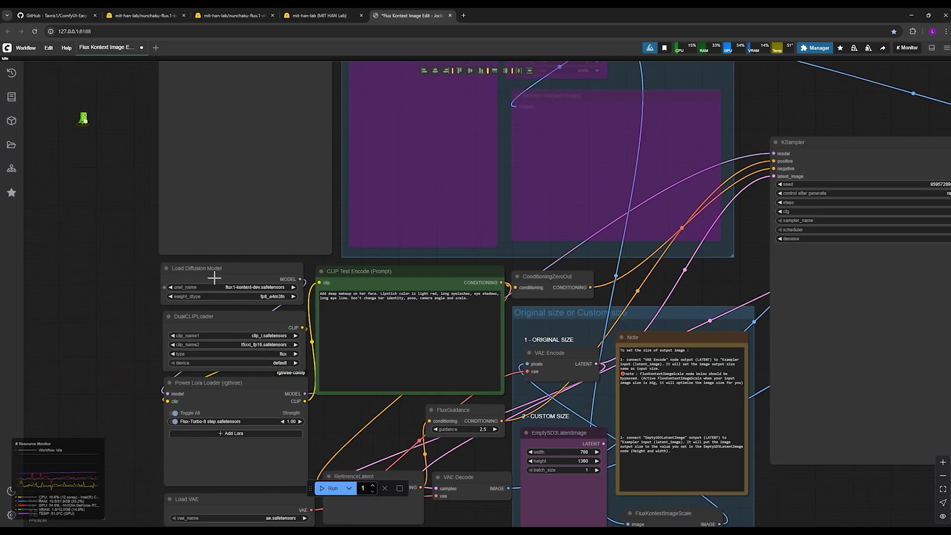
click(214, 273)
click(204, 322)
click(214, 270)
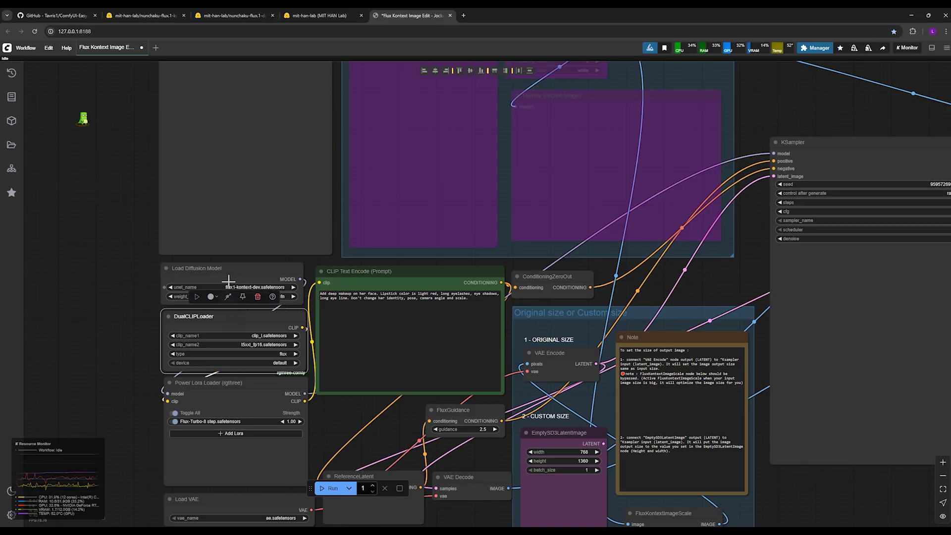
click(219, 336)
click(218, 324)
click(222, 275)
drag(113, 278, 76, 298)
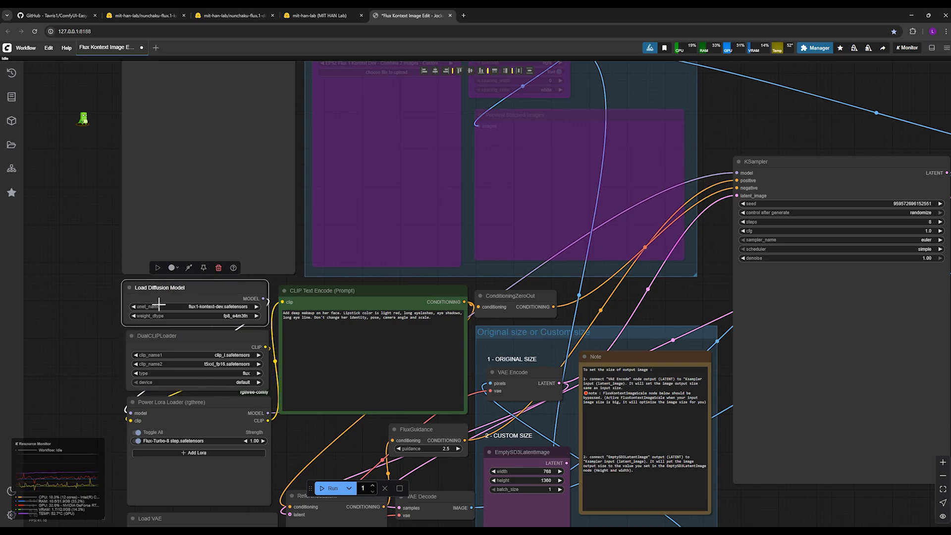
drag(172, 295, 169, 288)
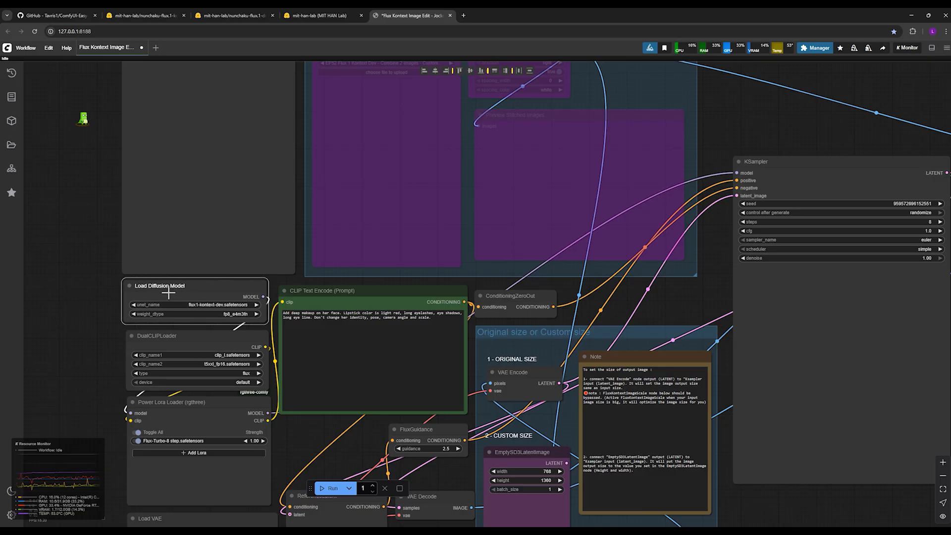
scroll(103, 319, down, 2)
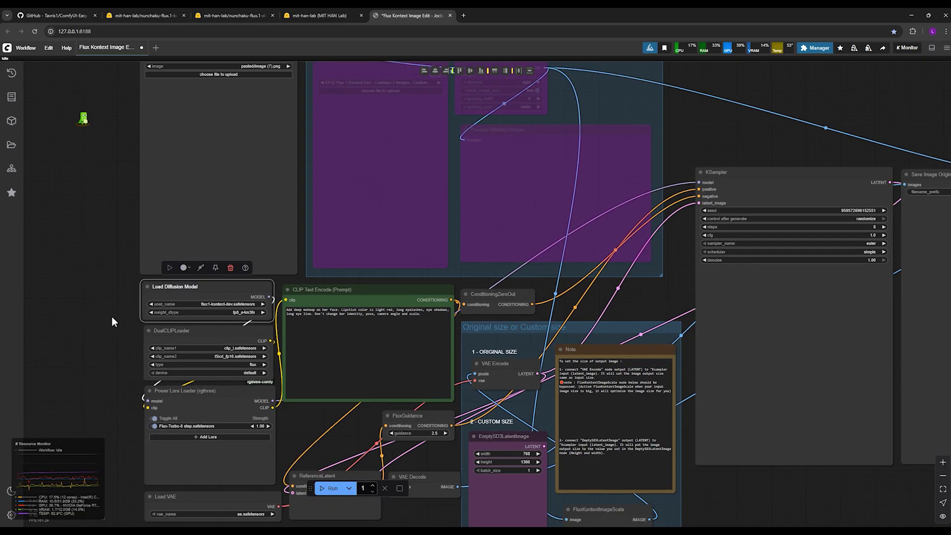
click(175, 343)
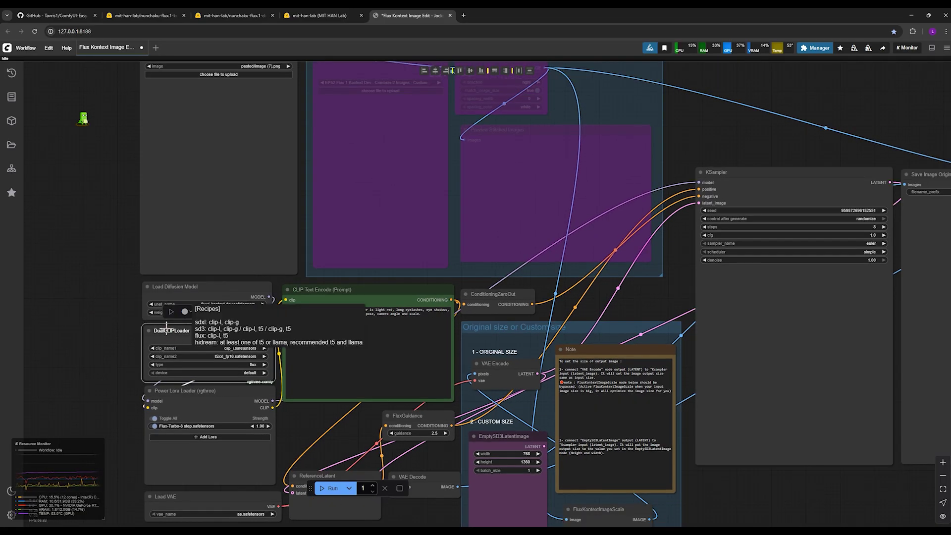
click(188, 286)
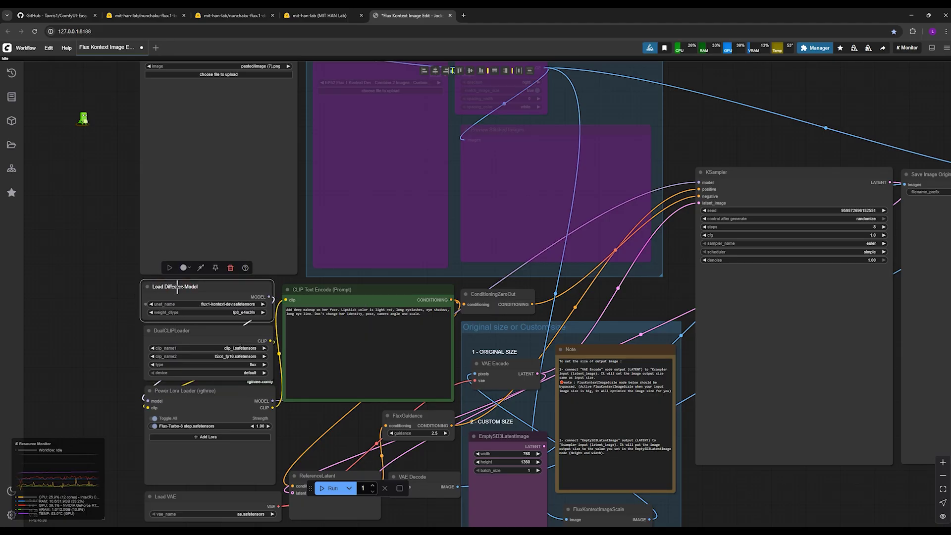
Step: Add a Nunchaku FLUX DiT Loader with svdq-int4_r32 flux.1-kontext-dev and wire its MODEL to the KSampler
double_click(110, 280)
text(nunc)
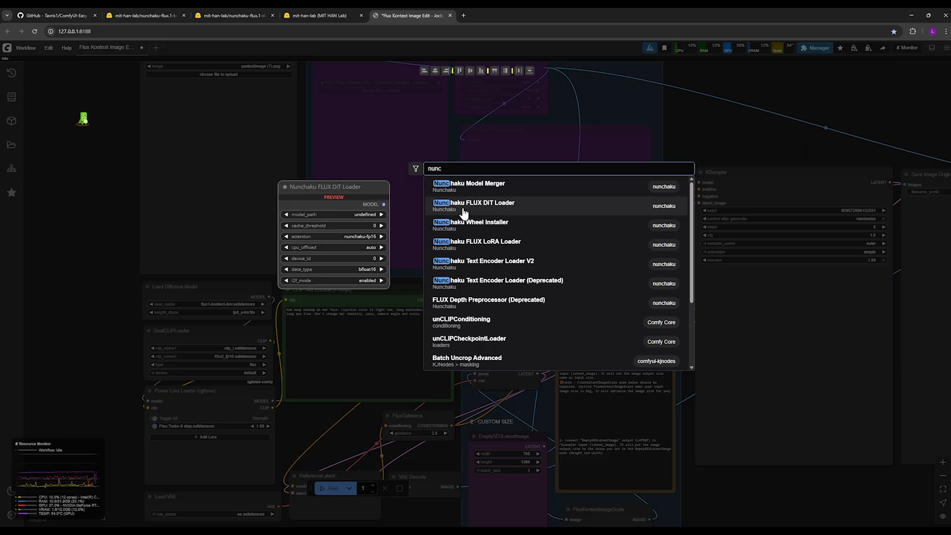
click(464, 213)
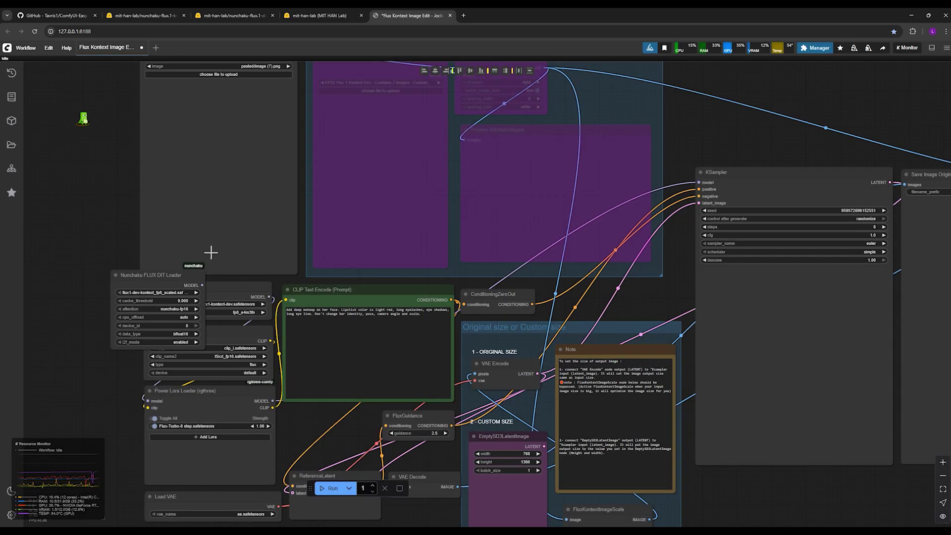
drag(125, 272, 50, 276)
drag(91, 252, 161, 258)
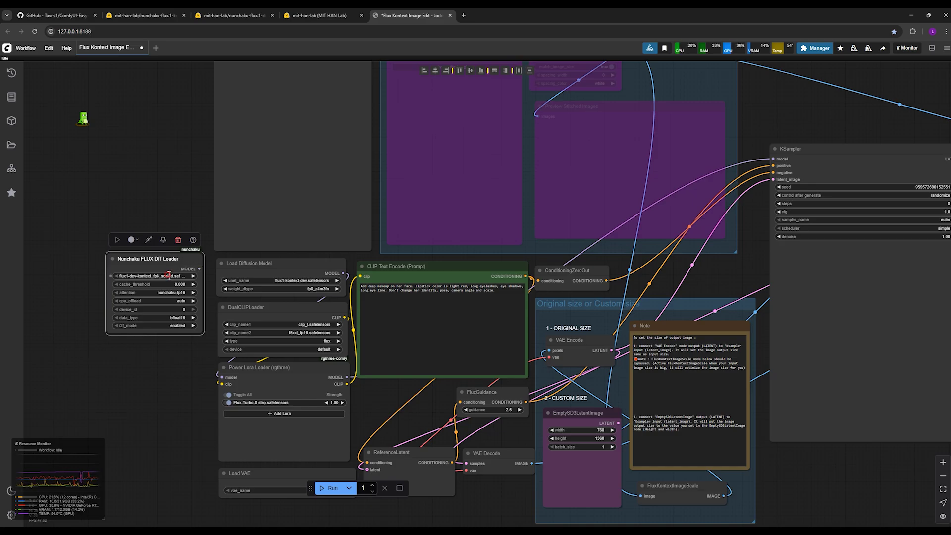
click(170, 276)
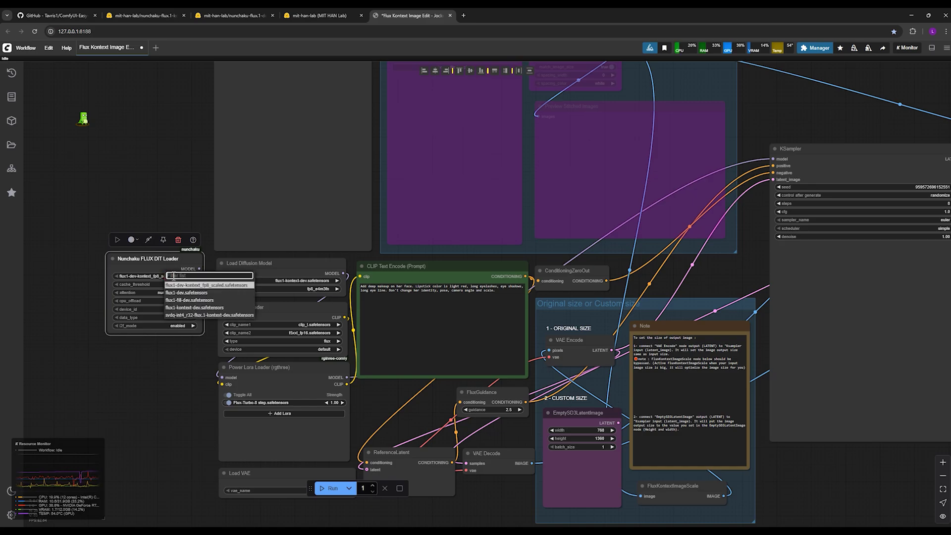
click(189, 316)
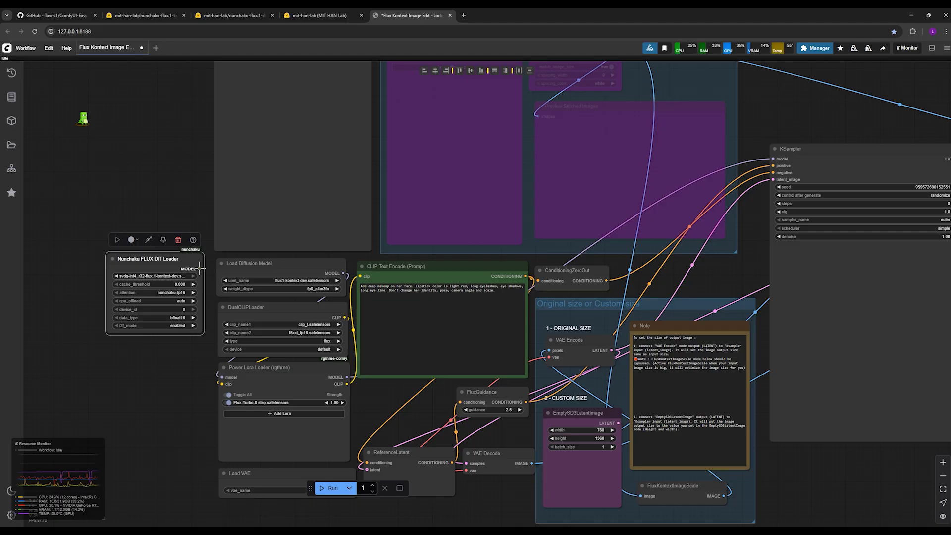
drag(199, 269, 775, 159)
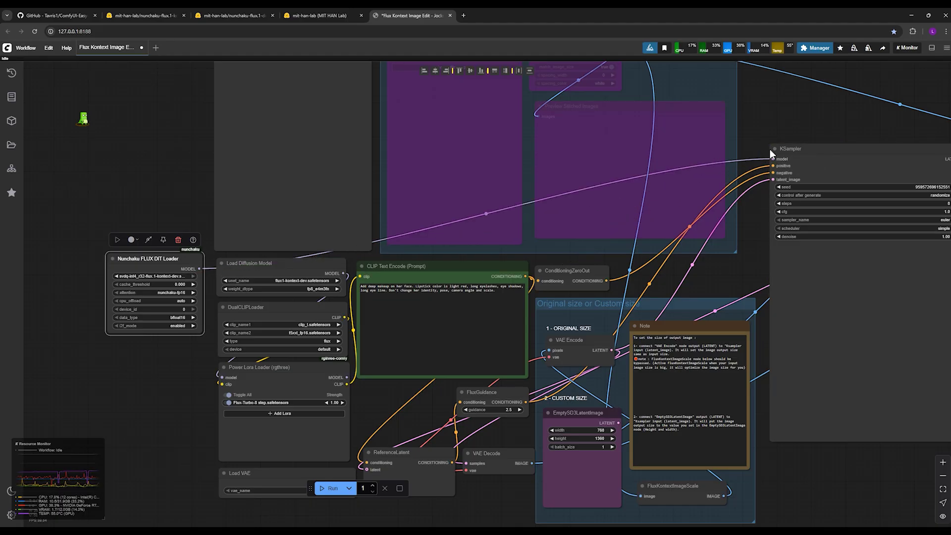
drag(221, 393, 229, 395)
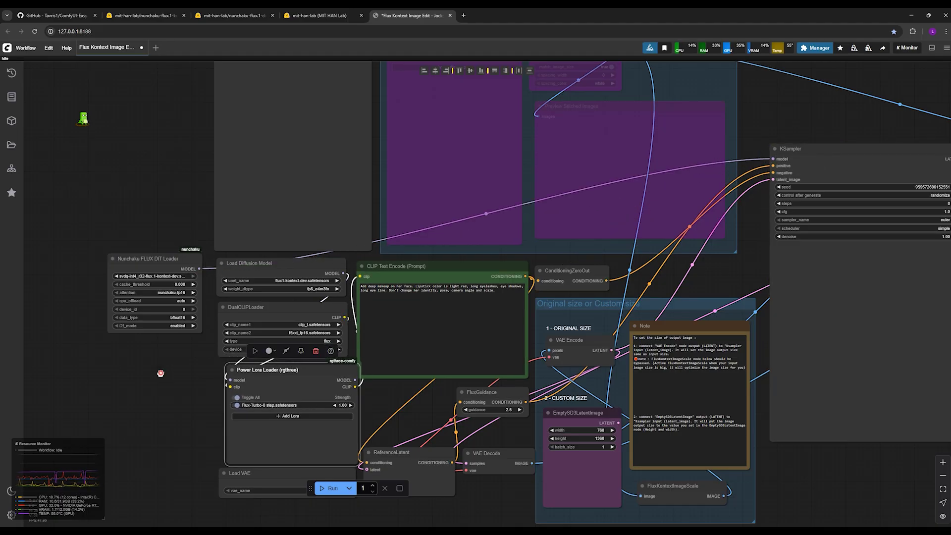
Step: Add a Nunchaku FLUX LoRA Loader and place a copy of it to its left
double_click(162, 377)
text(nunch)
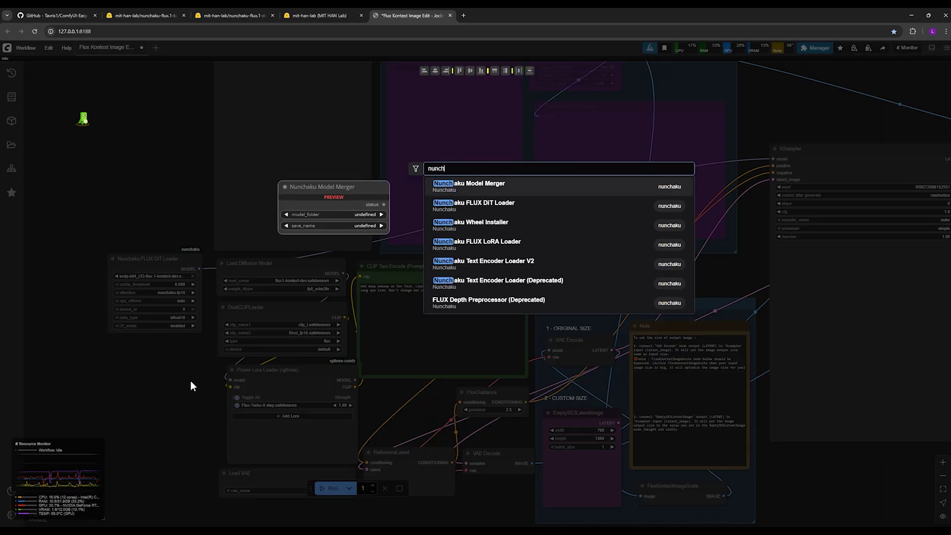
click(475, 246)
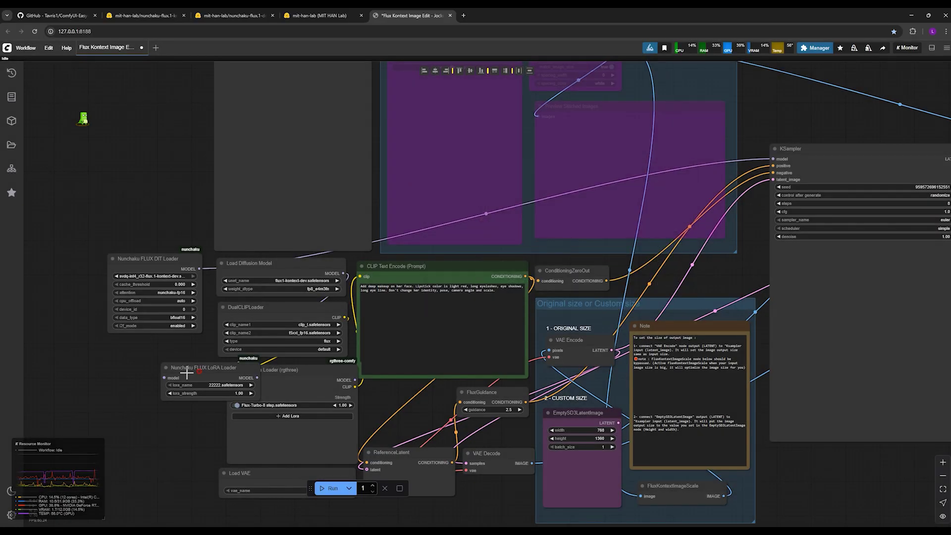
drag(170, 371, 111, 362)
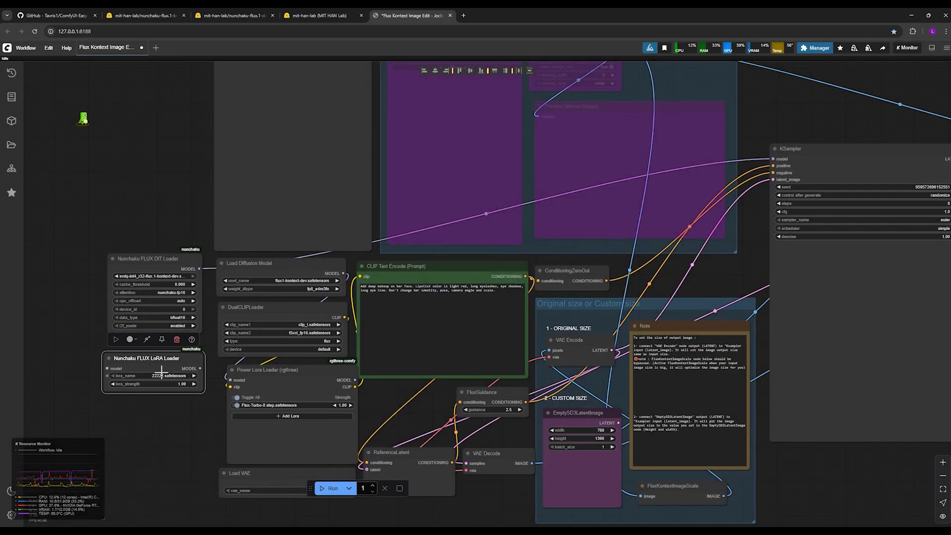
drag(156, 422, 274, 416)
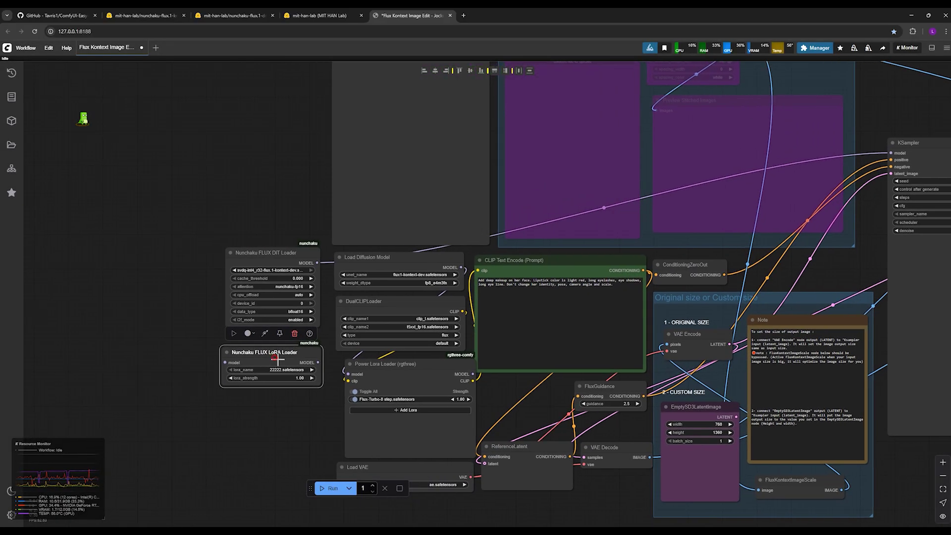
drag(276, 358, 281, 359)
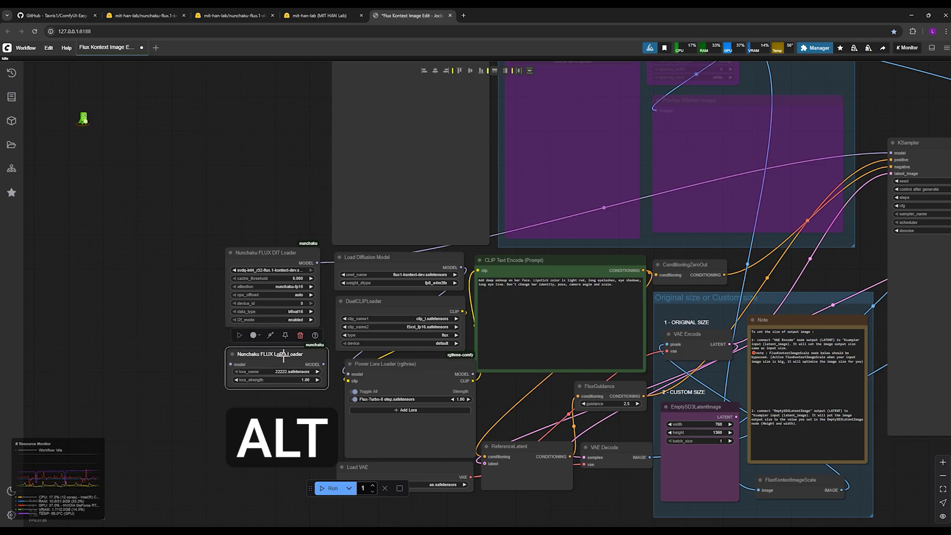
drag(273, 356, 159, 355)
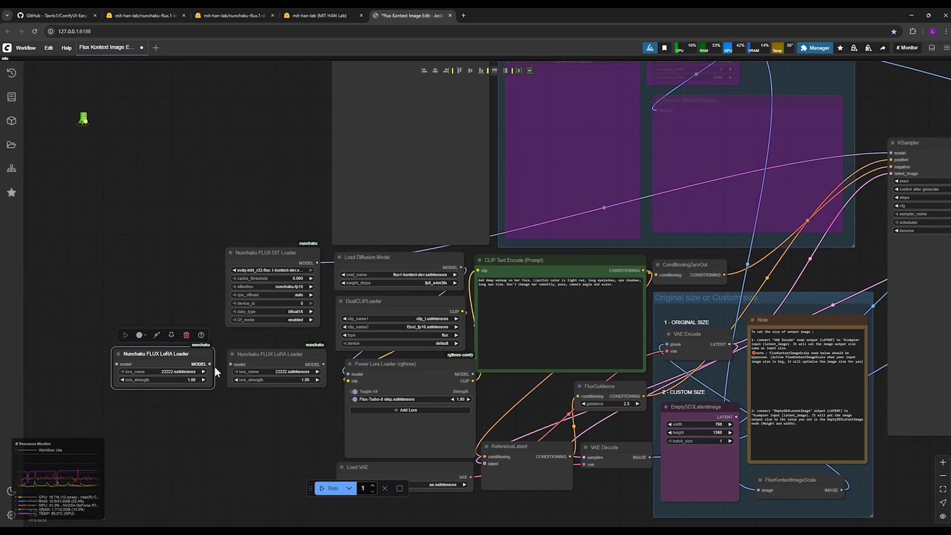
Step: Wire DiT Loader MODEL through both LoRA loaders into the KSampler's model input
drag(211, 365, 230, 369)
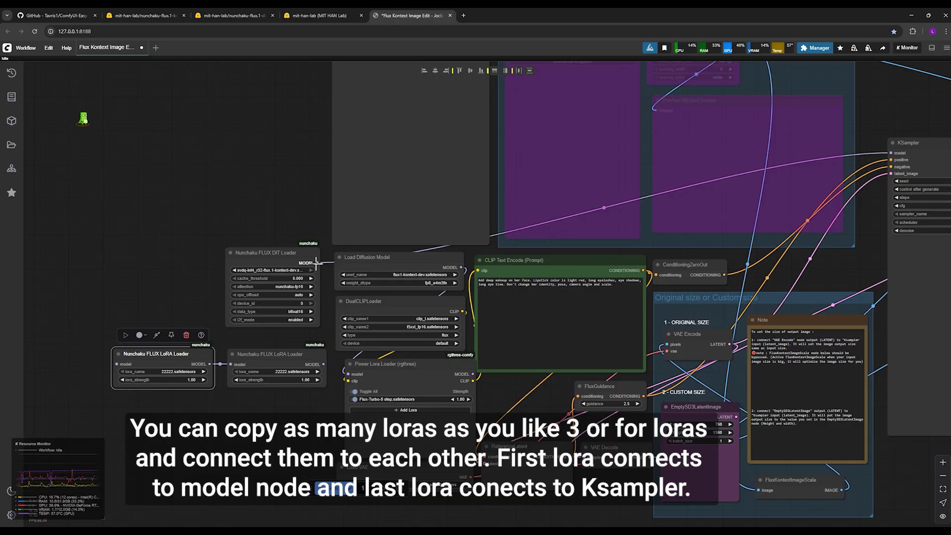
drag(315, 262, 117, 365)
drag(270, 443, 141, 494)
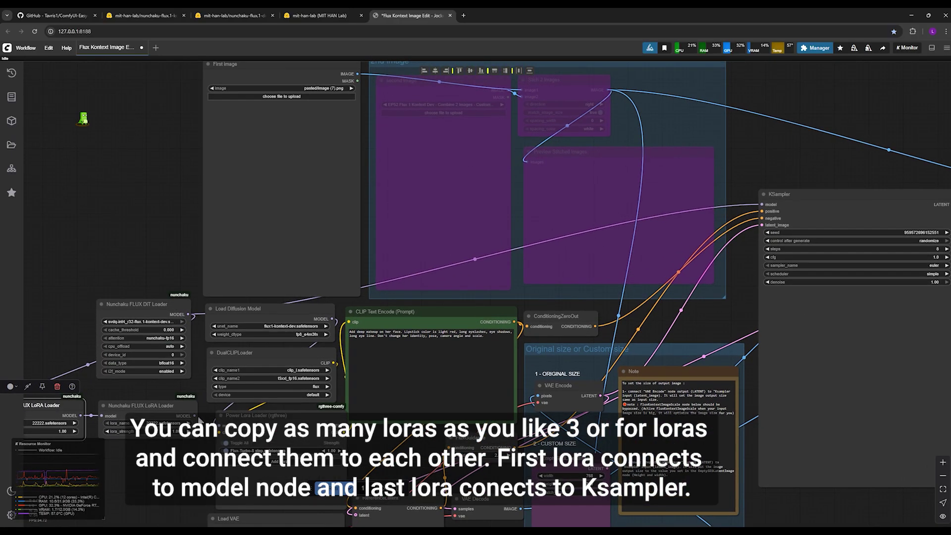
drag(195, 415, 736, 207)
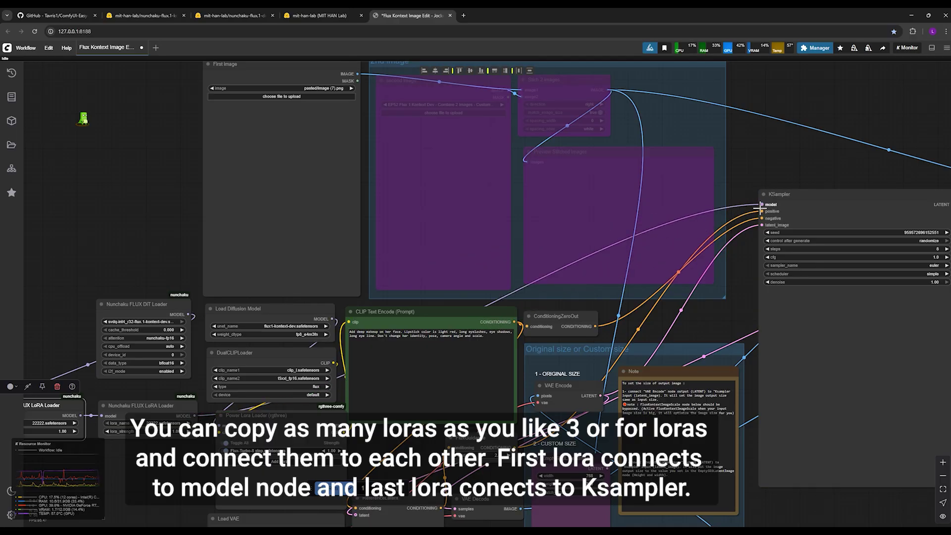
drag(171, 470, 353, 445)
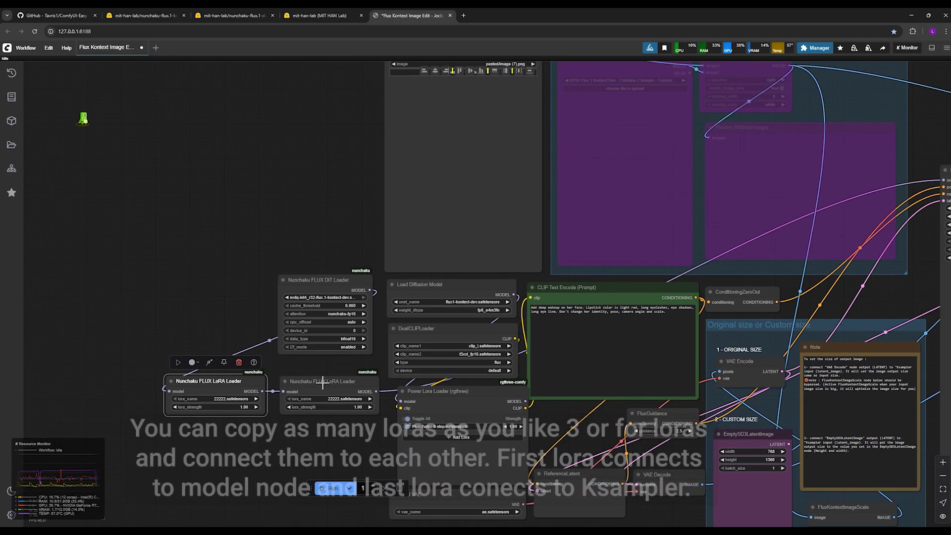
drag(322, 381, 320, 430)
drag(253, 398, 231, 467)
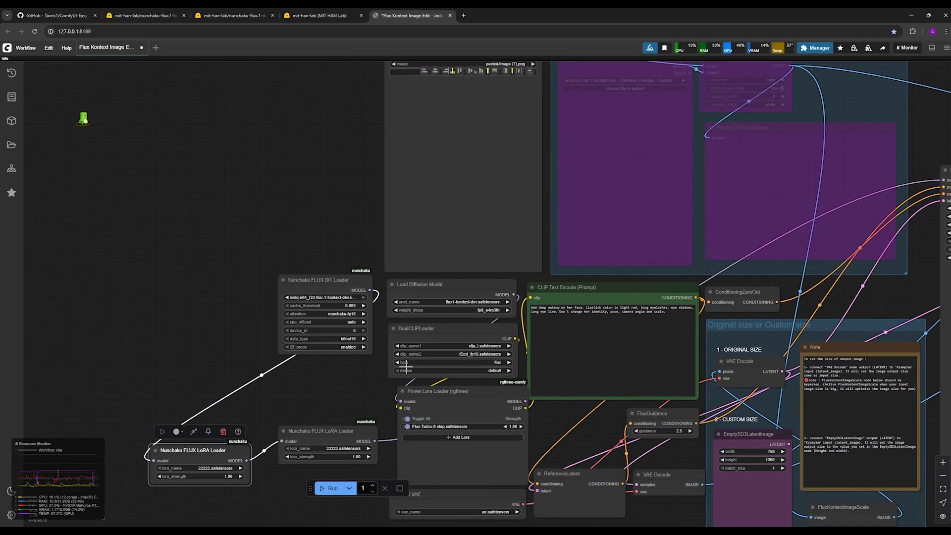
click(432, 333)
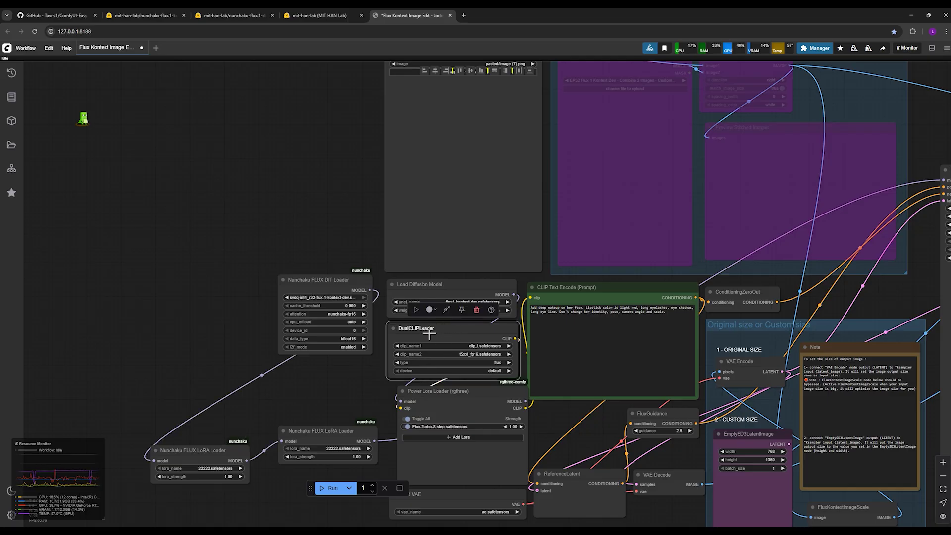
click(318, 382)
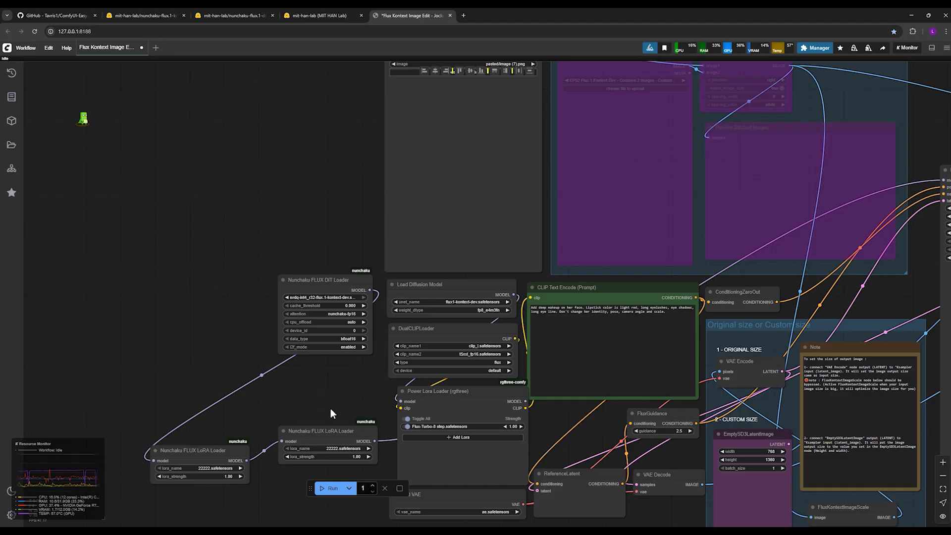
Step: Add a Nunchaku Text Encoder Loader V2 and place it beneath the DiT Loader
click(420, 288)
click(313, 382)
double_click(316, 379)
text(nunc)
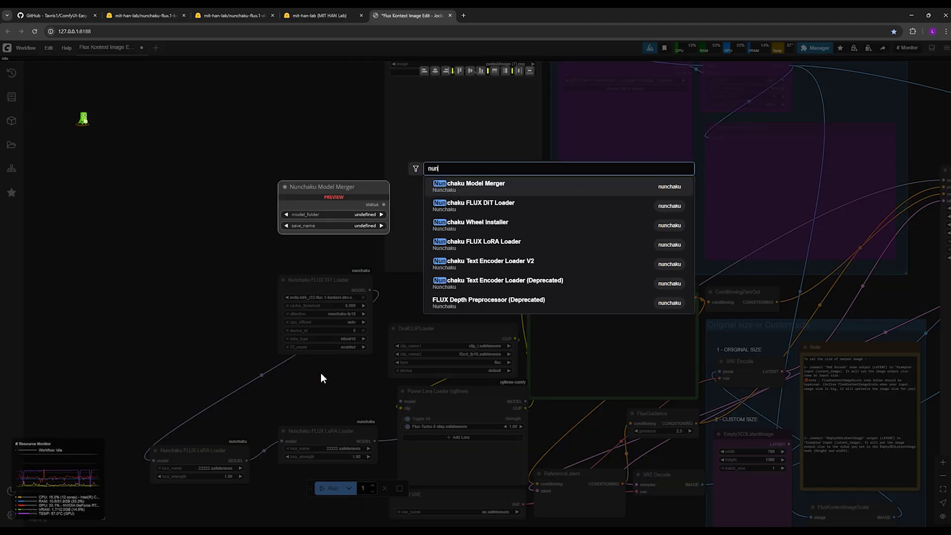
click(503, 264)
drag(353, 371, 311, 364)
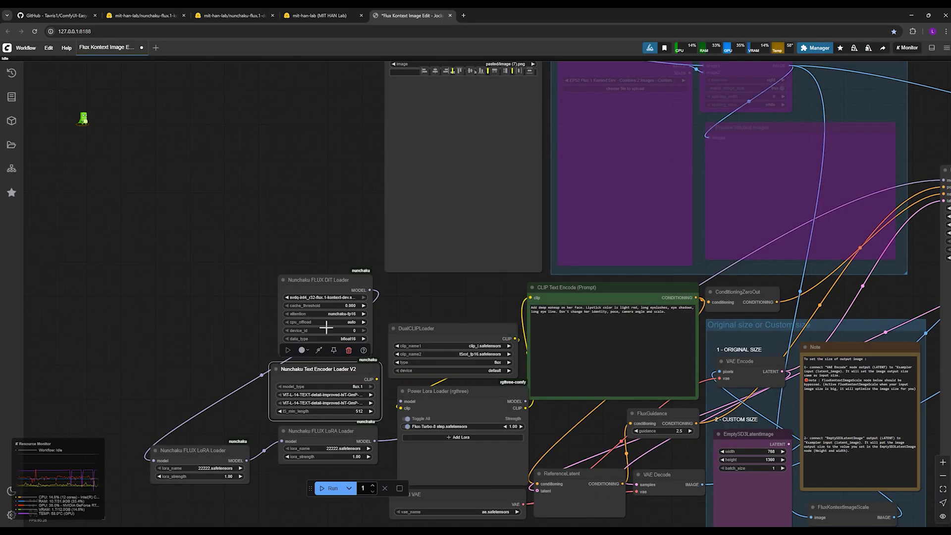
drag(324, 283, 309, 254)
drag(318, 371, 316, 349)
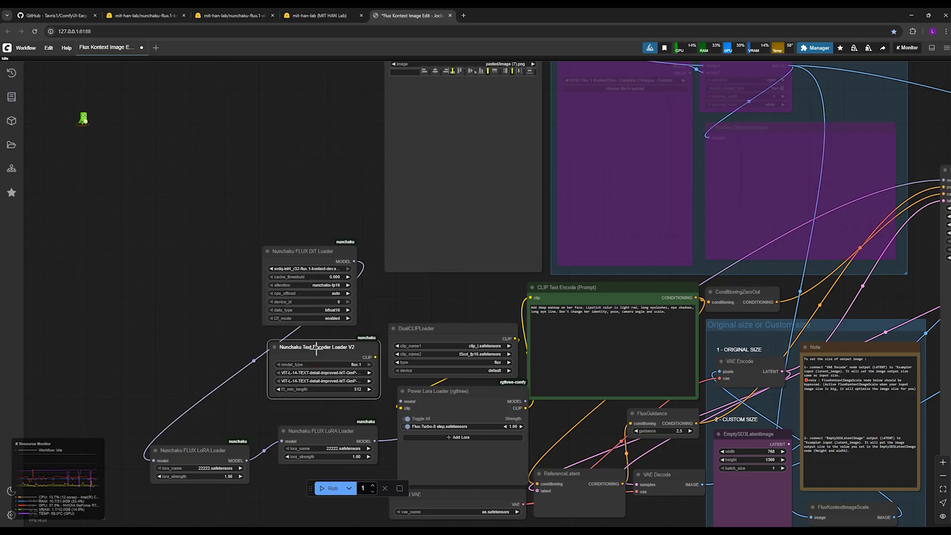
Step: Set the text encoder loader to clip_l and t5xxl_fp16
click(318, 373)
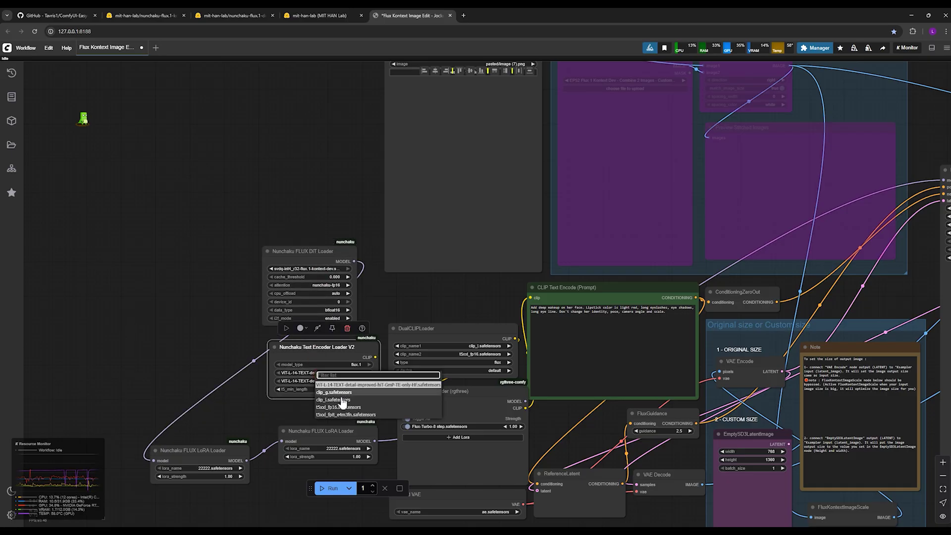
click(334, 399)
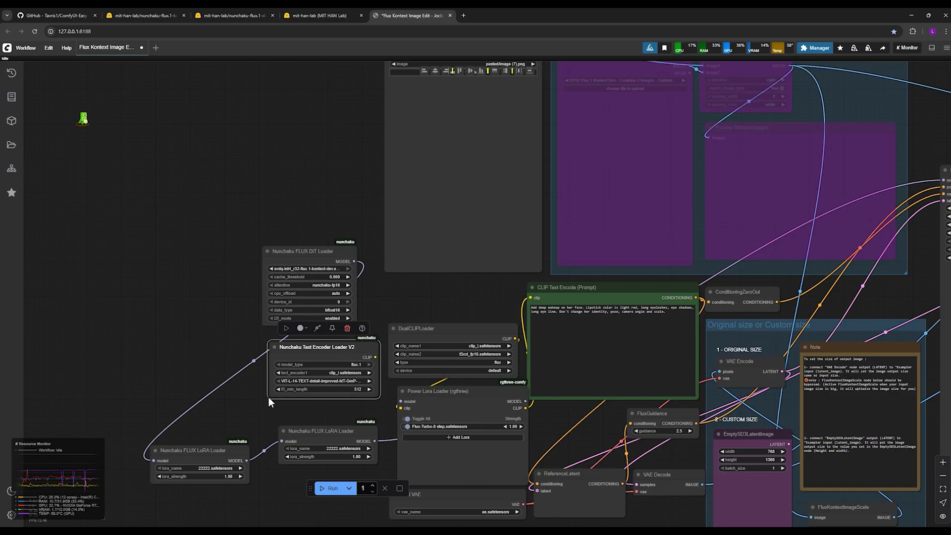
click(300, 381)
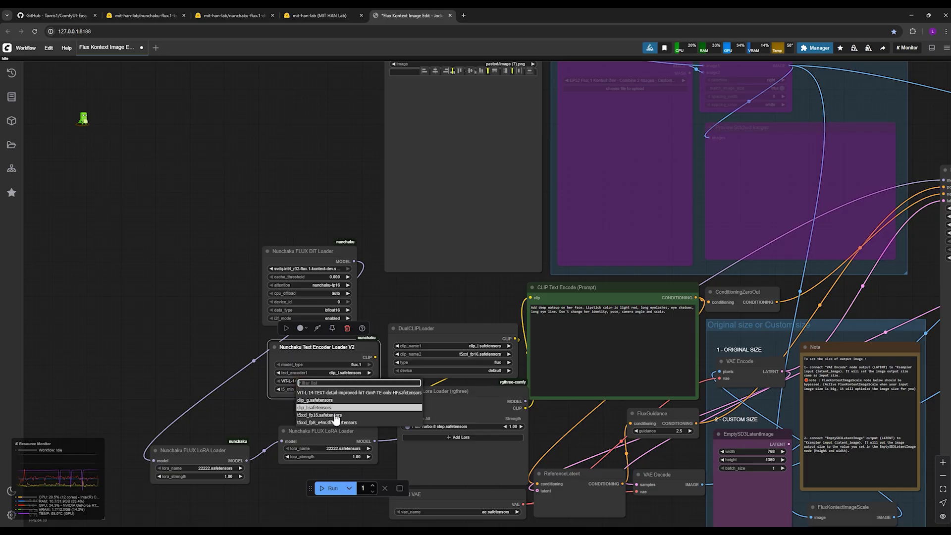
click(318, 415)
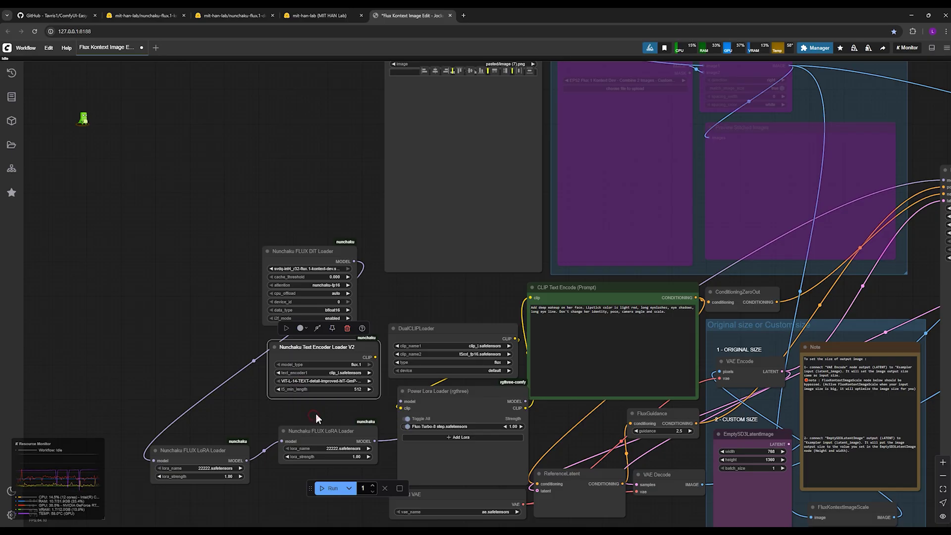
drag(379, 396, 413, 416)
drag(323, 353, 282, 350)
Step: Delete the DualCLIPLoader and Power Lora Loader nodes
click(425, 340)
key(Delete)
click(446, 391)
key(Delete)
mouse_move(439, 318)
mouse_down()
mouse_move(439, 270)
mouse_move(425, 326)
mouse_up()
drag(322, 225, 314, 225)
Step: Arrange the LoRA loaders, select the second one and run the workflow on the medieval portrait
scroll(417, 345, down, 5)
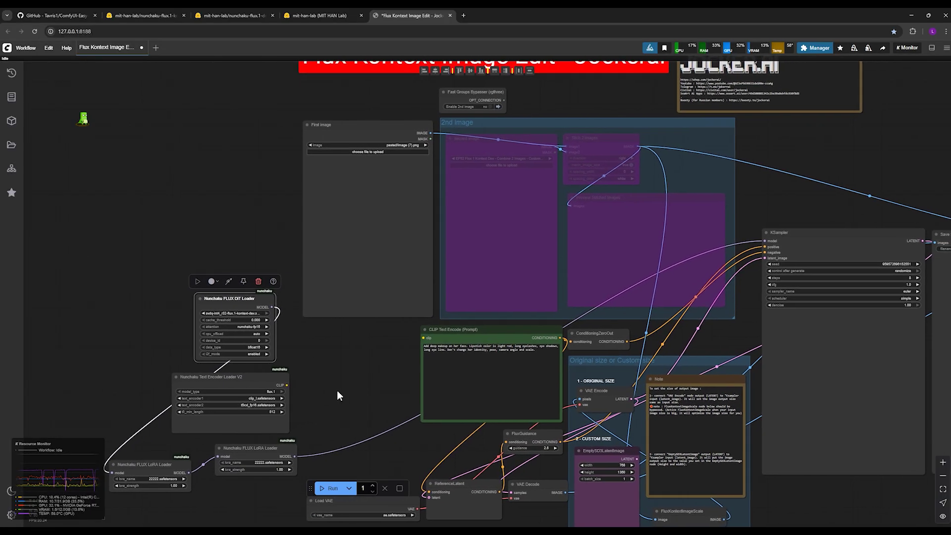
drag(360, 404, 395, 382)
drag(226, 453, 235, 440)
click(281, 439)
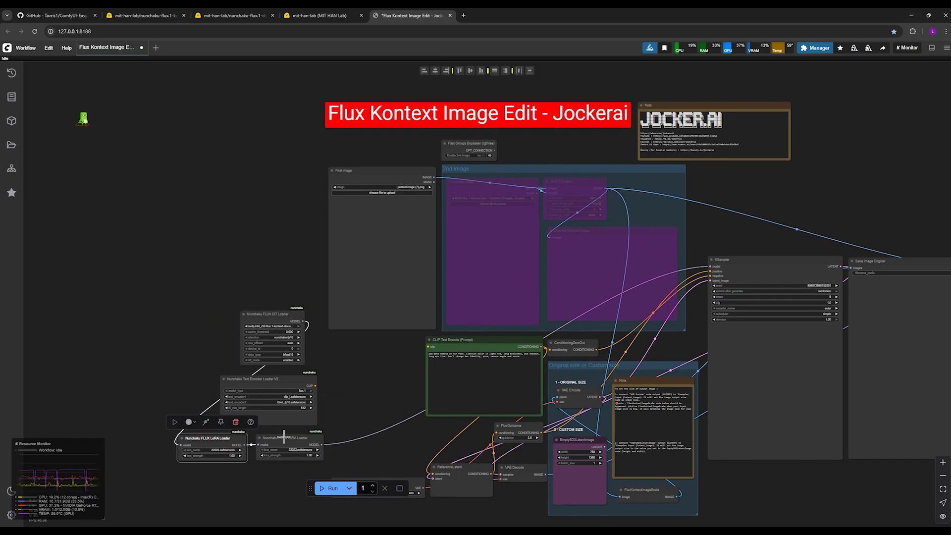
scroll(292, 349, up, 2)
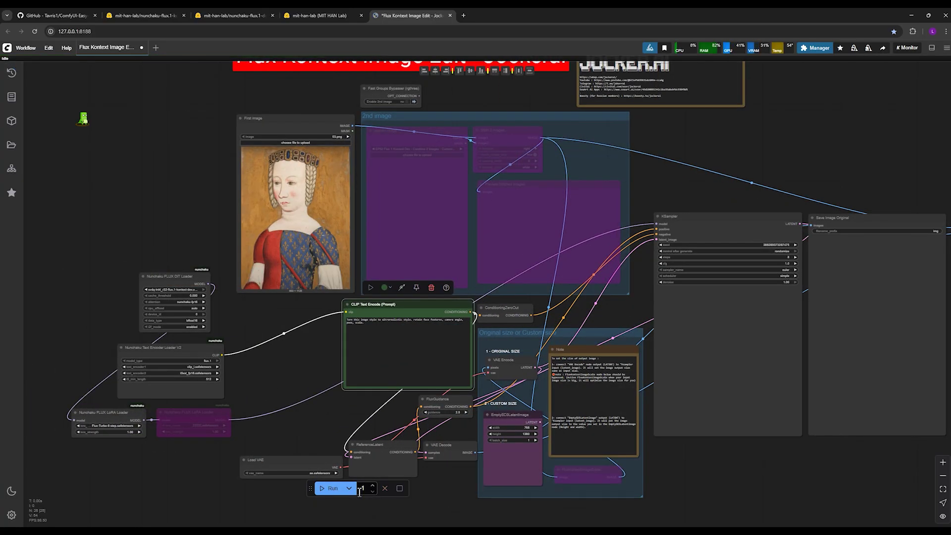
click(329, 488)
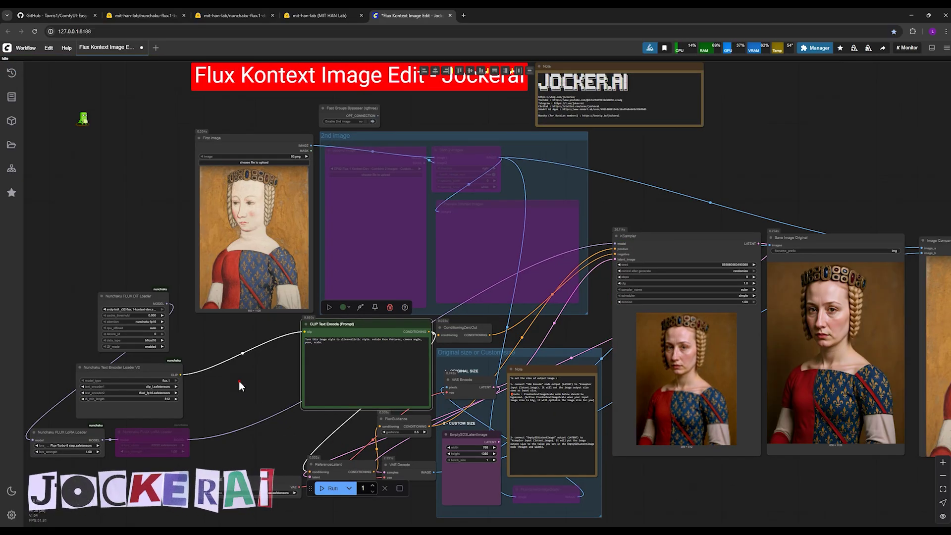
scroll(673, 492, right, 10)
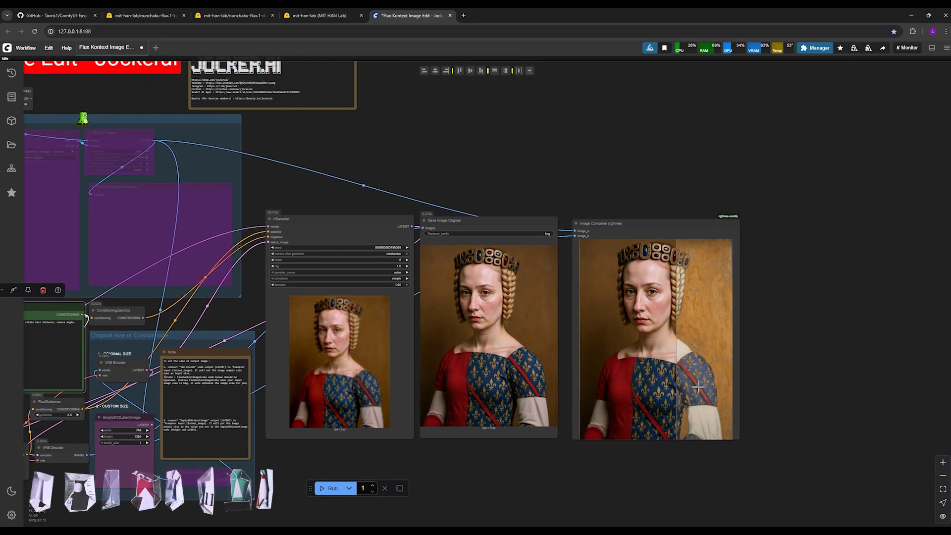
key(alt+Tab)
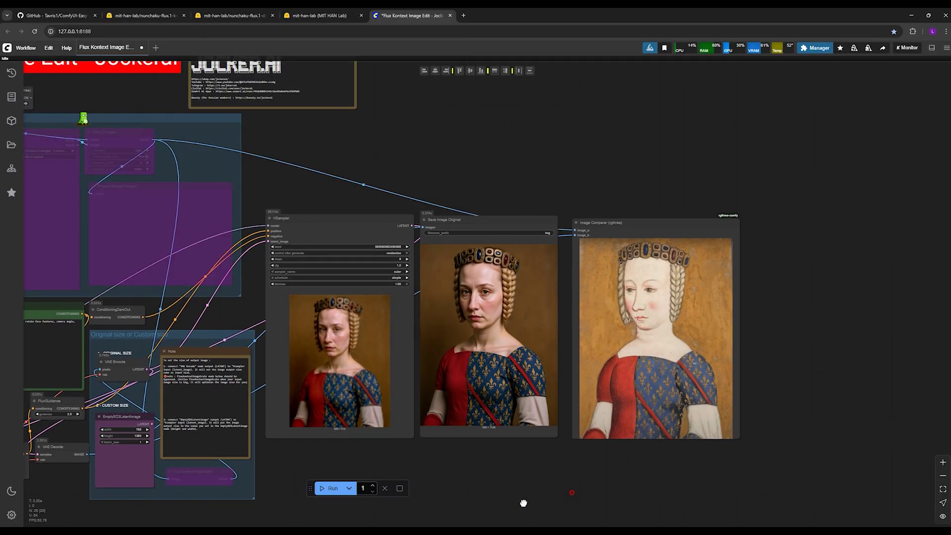
scroll(460, 504, up, 8)
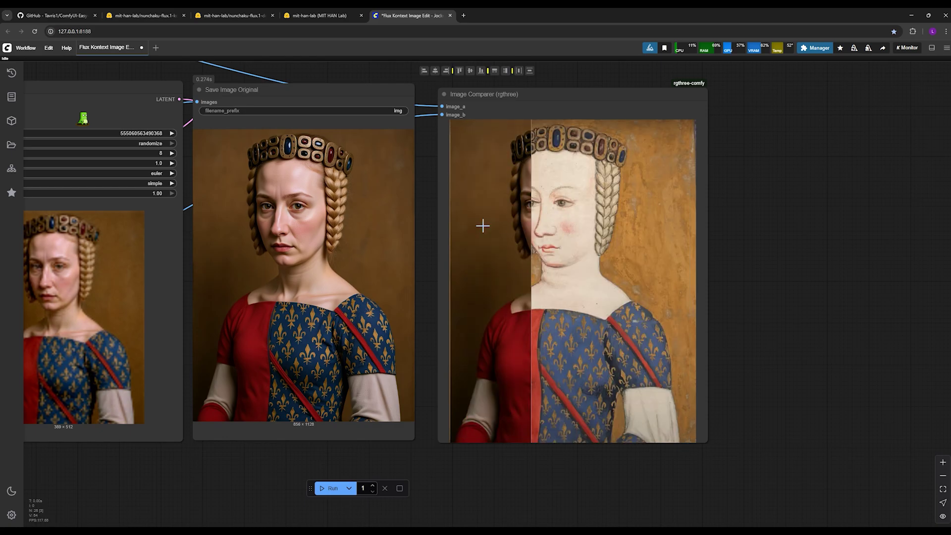
scroll(649, 203, up, 4)
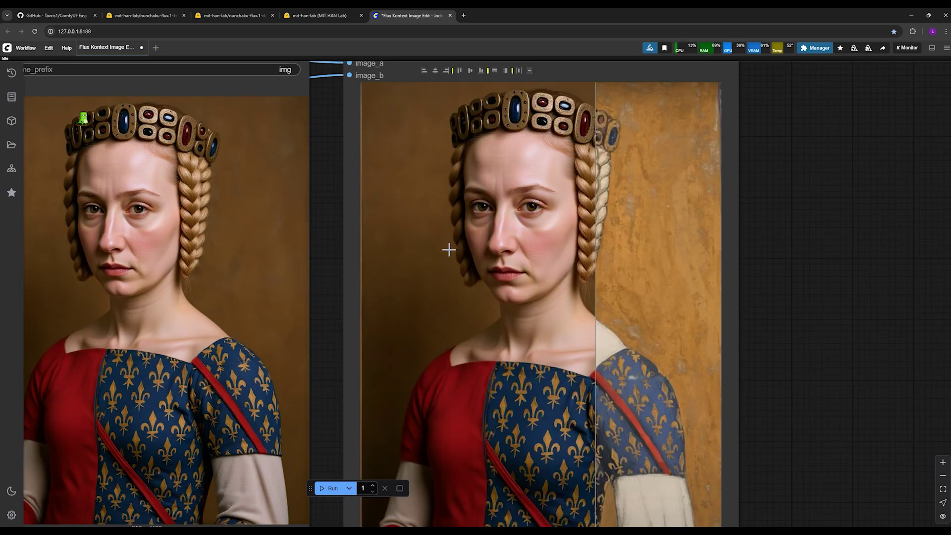
scroll(495, 287, down, 5)
scroll(511, 289, down, 1)
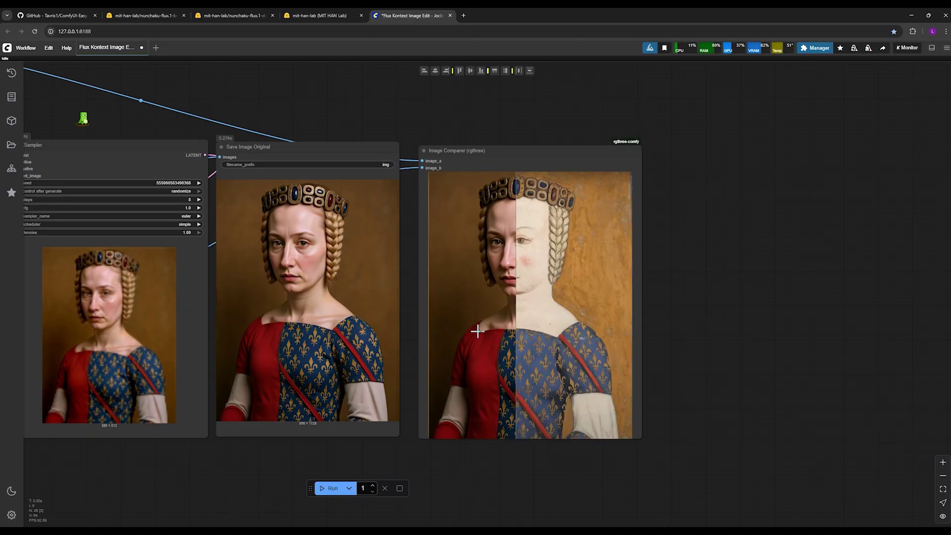
scroll(577, 378, down, 2)
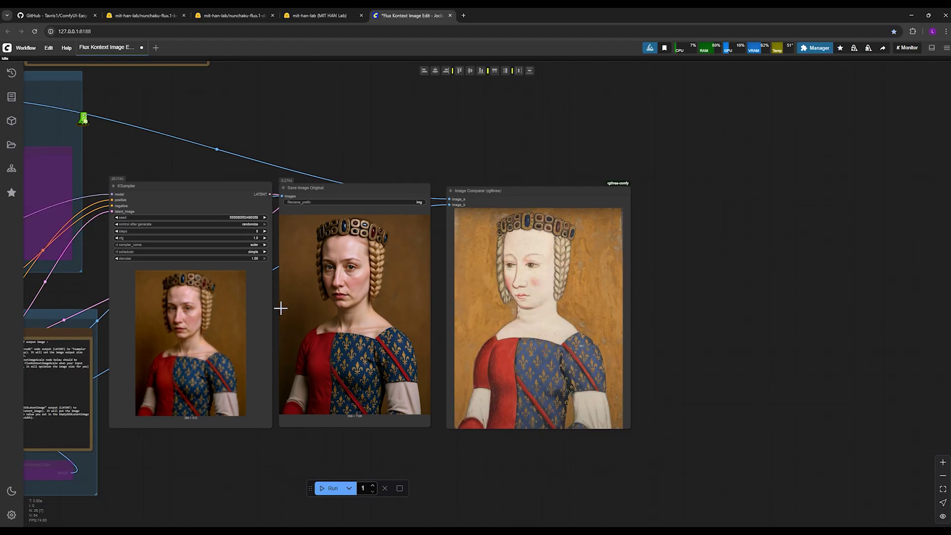
drag(189, 176, 409, 183)
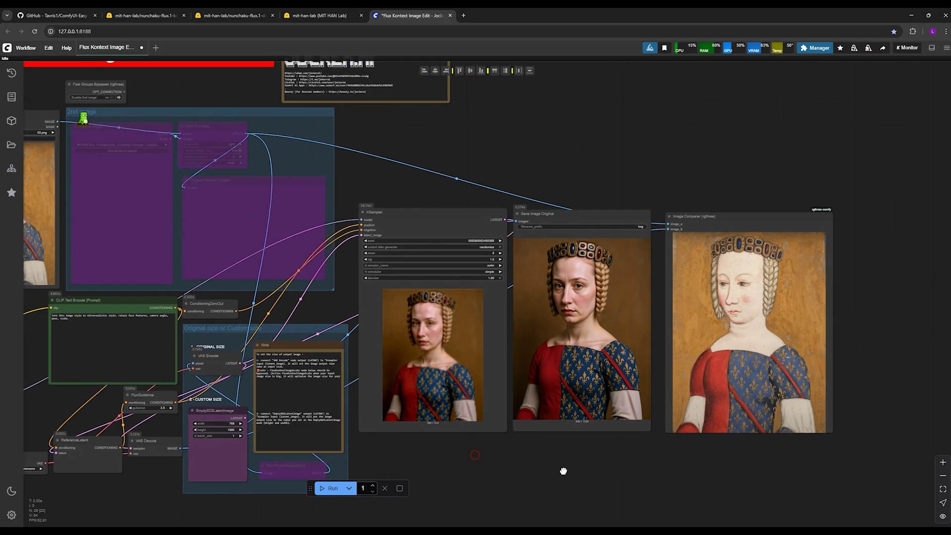
scroll(410, 183, down, 1)
drag(508, 453, 750, 476)
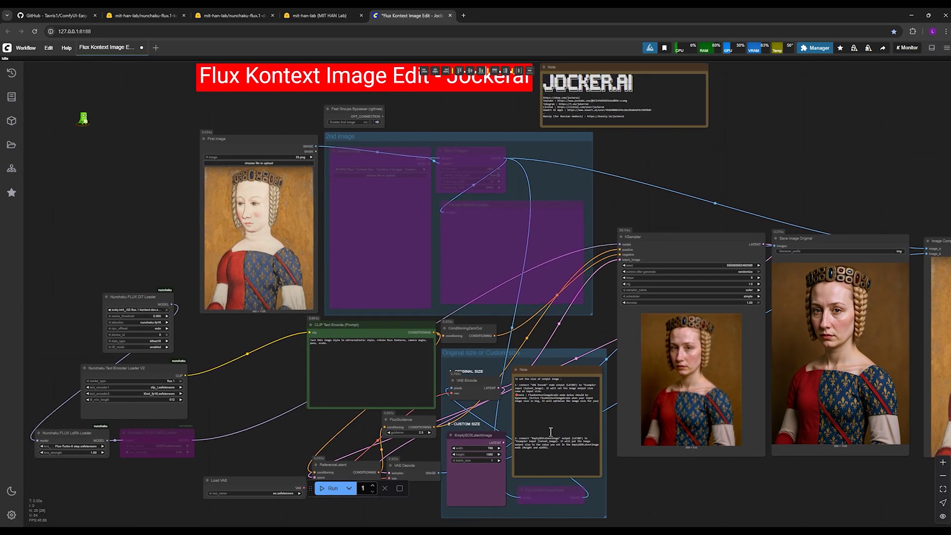